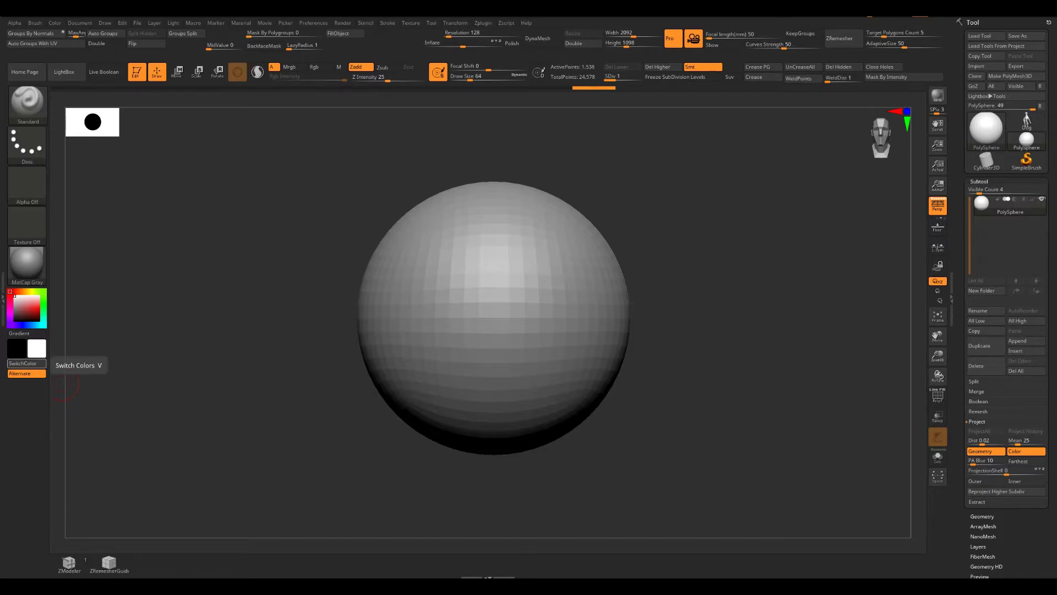
Turn on Colorize for the PolySphere's polypaint and toggle the paint display of its subtool
left_click_drag(648, 398, 636, 421, "alt")
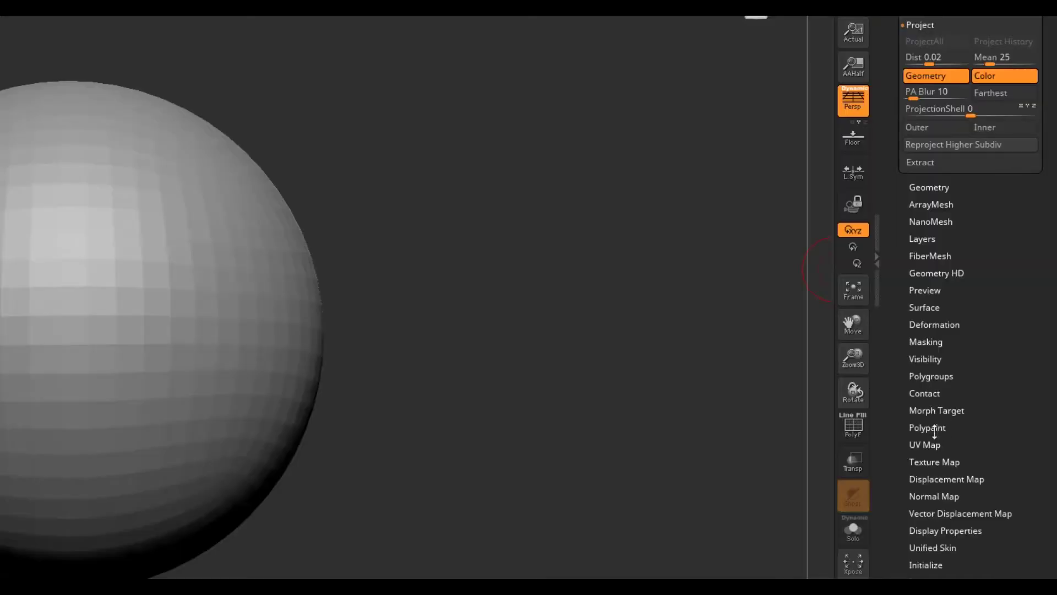
left_click_drag(891, 422, 907, 378)
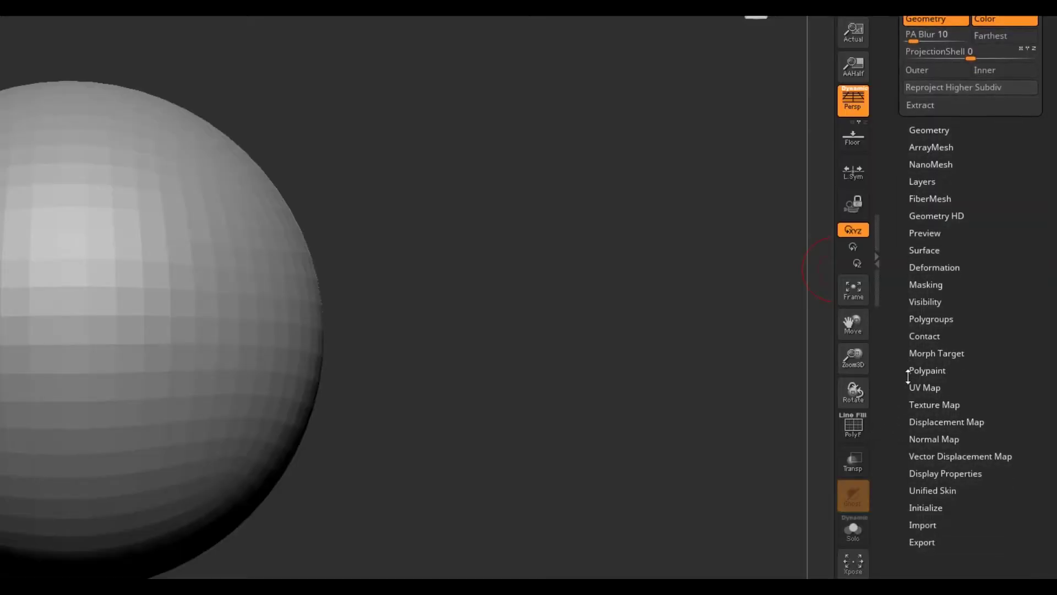
left_click(944, 371)
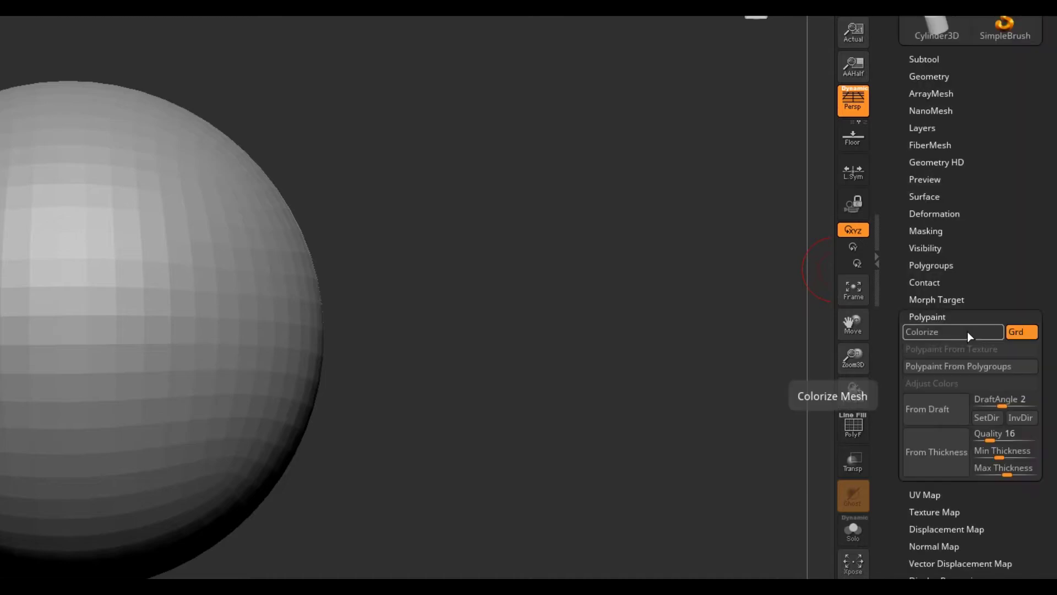
left_click(972, 332)
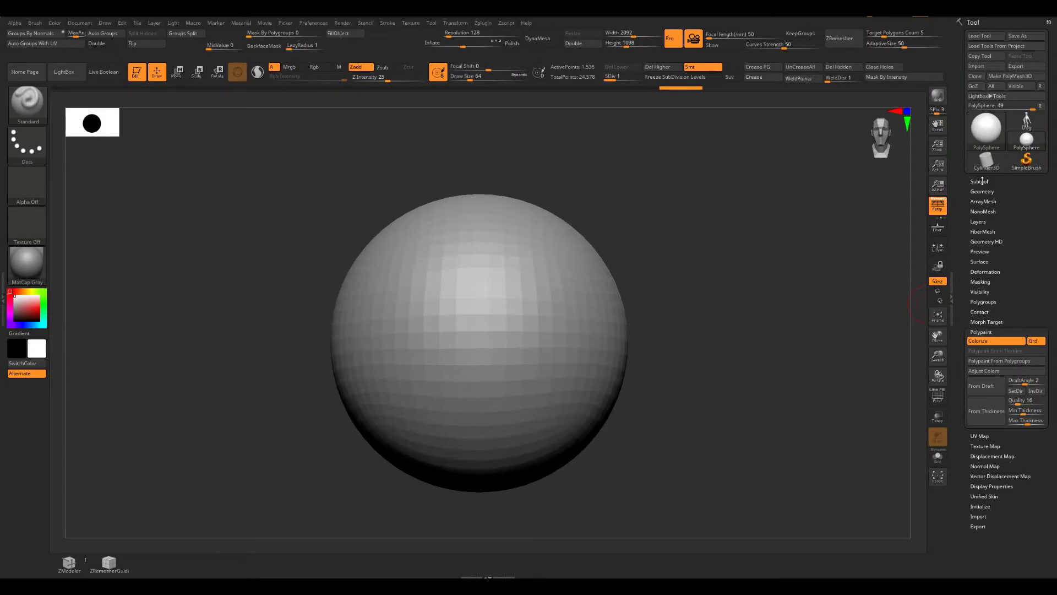
left_click(979, 181)
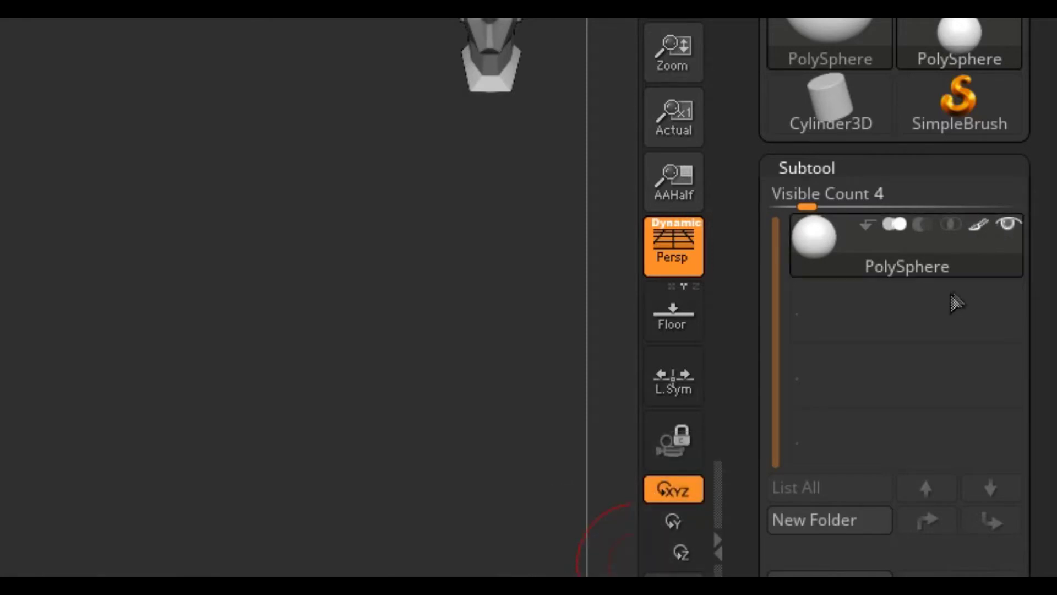
left_click(979, 226)
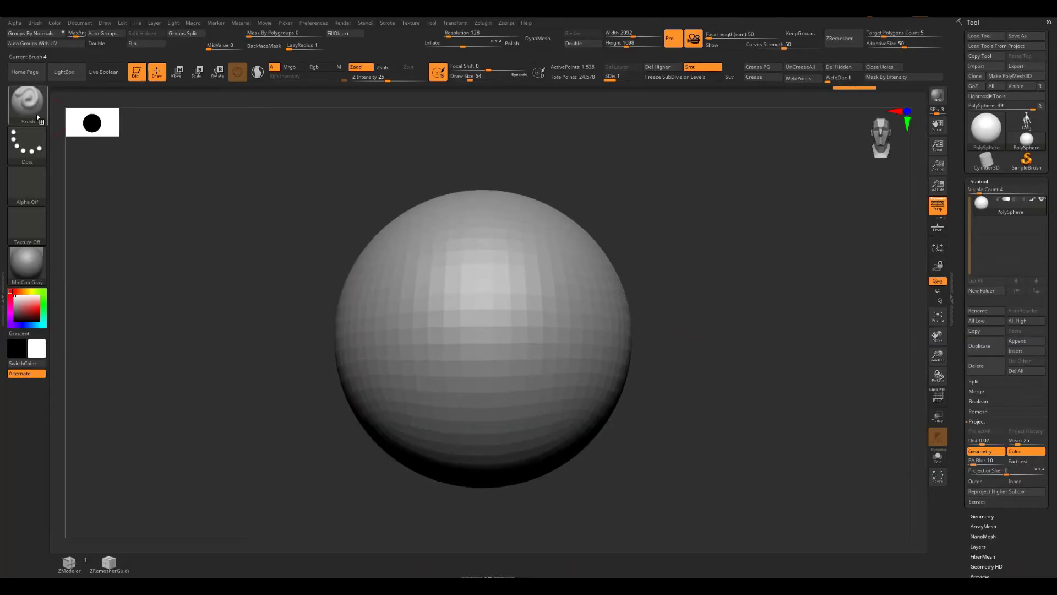
Choose the Clay brush and set it to apply colour only, with Rgb on and Zadd off
left_click(34, 112)
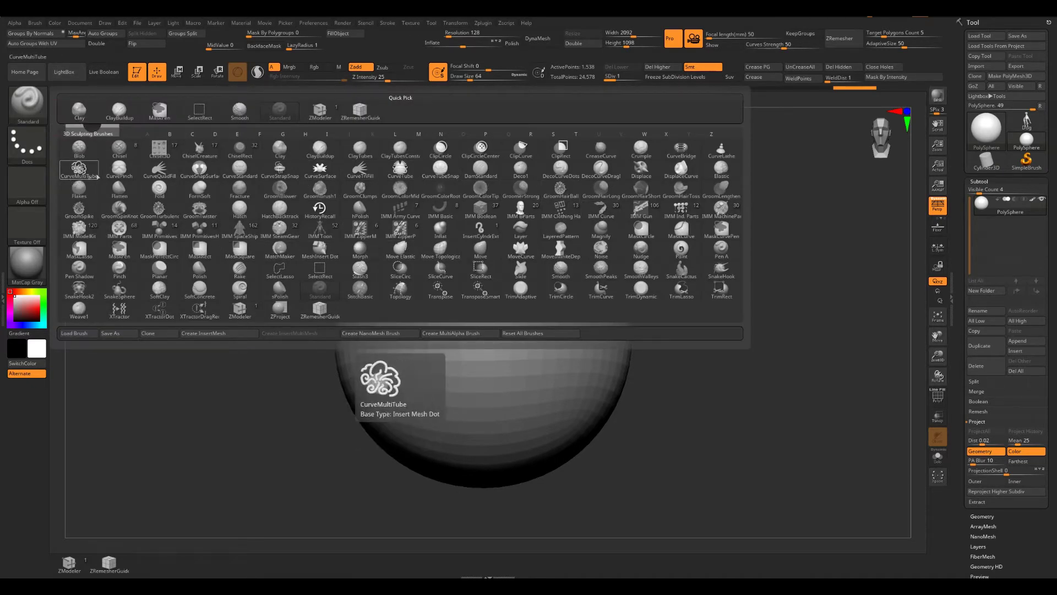
left_click(85, 114)
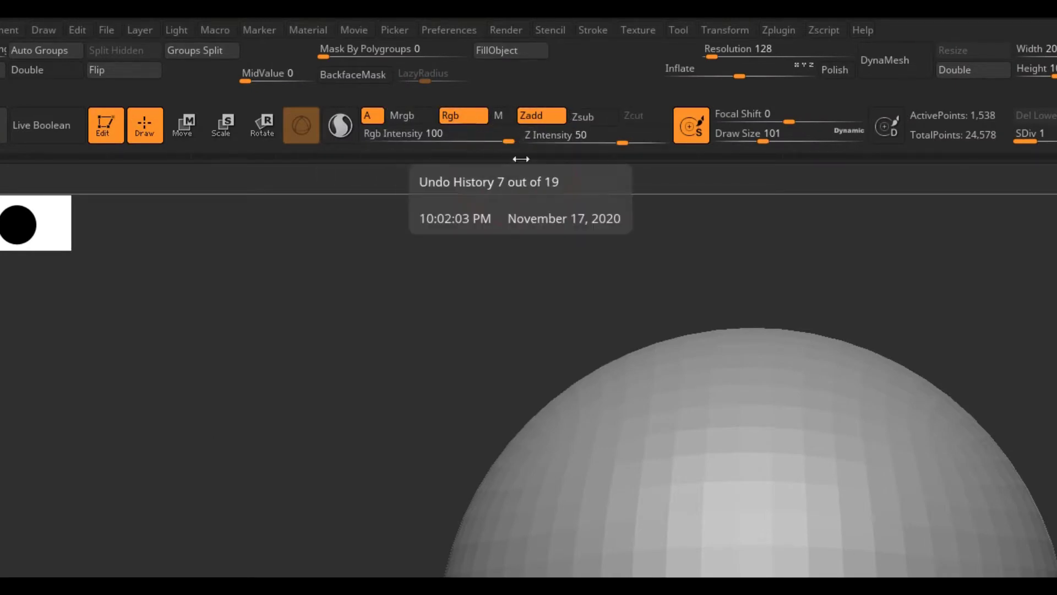
left_click_drag(496, 205, 488, 211)
left_click(463, 115)
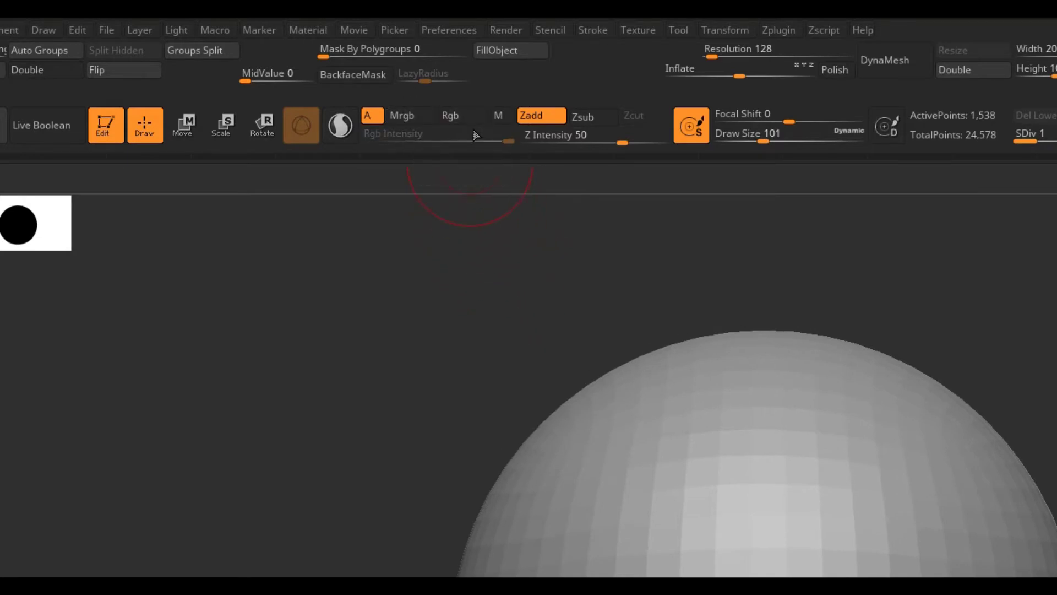
left_click(463, 116)
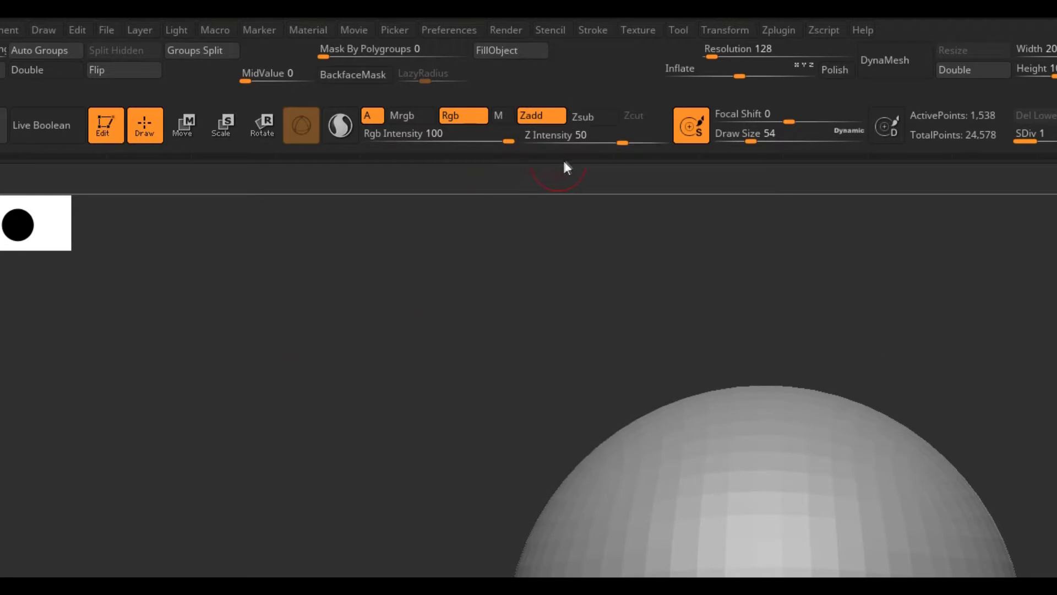
left_click(552, 120)
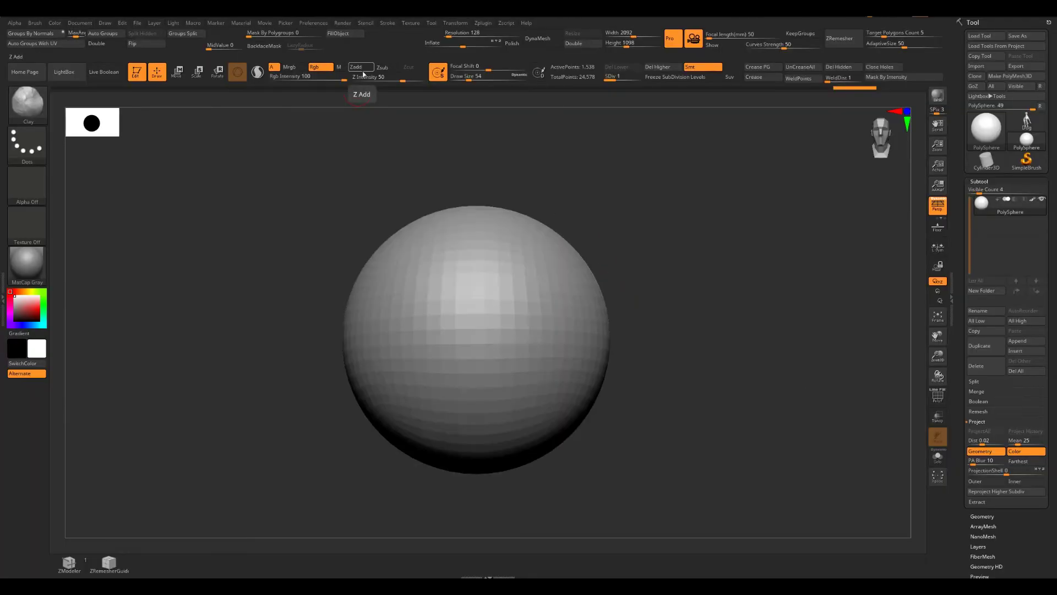
right_click_drag(605, 178, 608, 190, "ctrl")
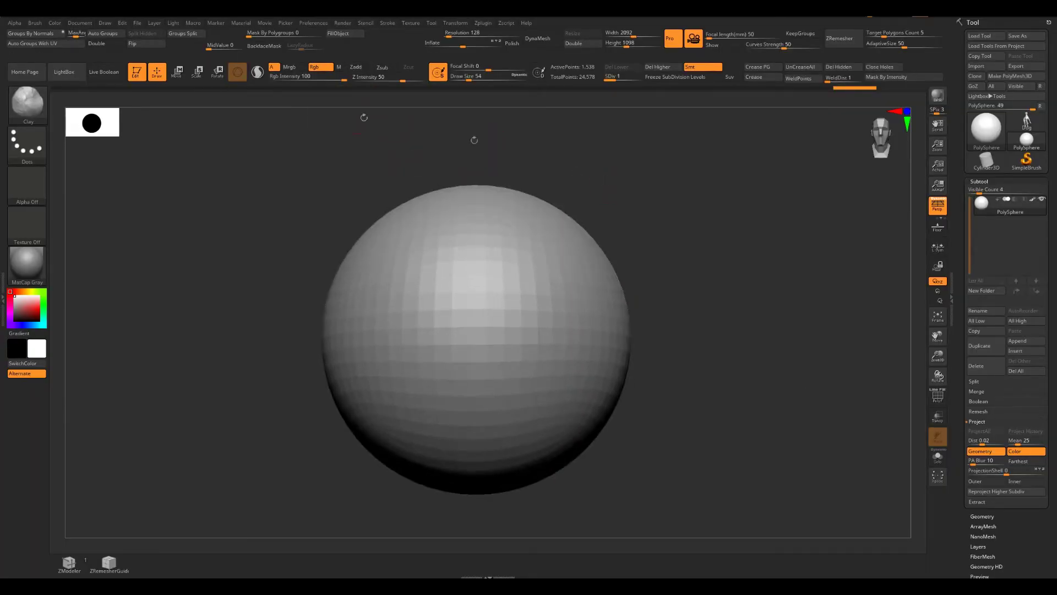
Turn Zadd on, raise the PolySphere to subdivision level 3 and sculpt a raised stroke on its front with draw size 136
left_click(356, 67)
key("d")
key("d")
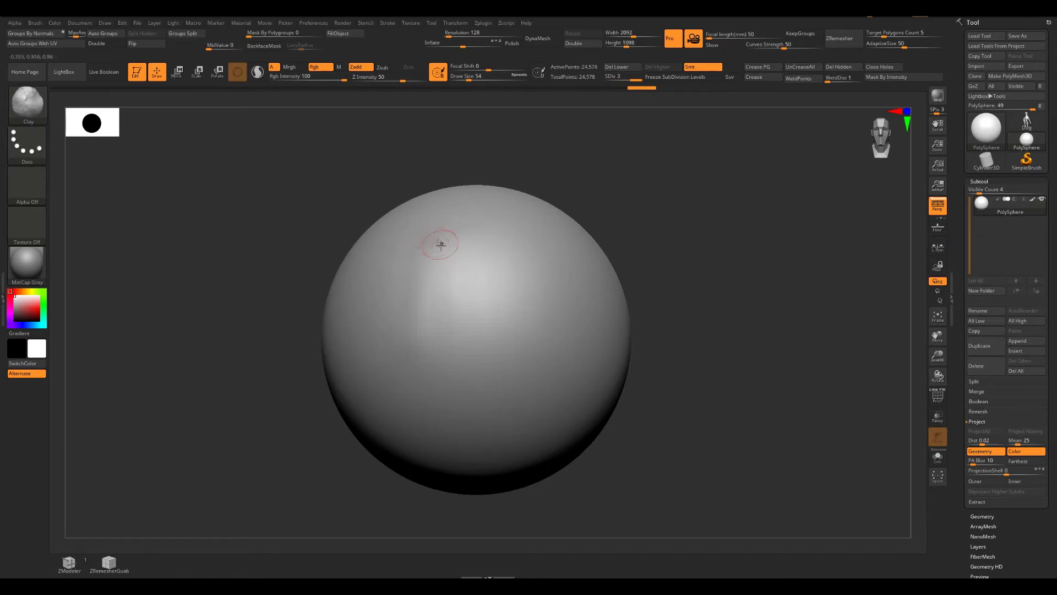
key("s")
mouse_move(435, 236)
left_mouse_down()
mouse_move(427, 300)
mouse_move(443, 276)
mouse_move(413, 377)
mouse_move(431, 266)
mouse_move(451, 242)
left_mouse_up()
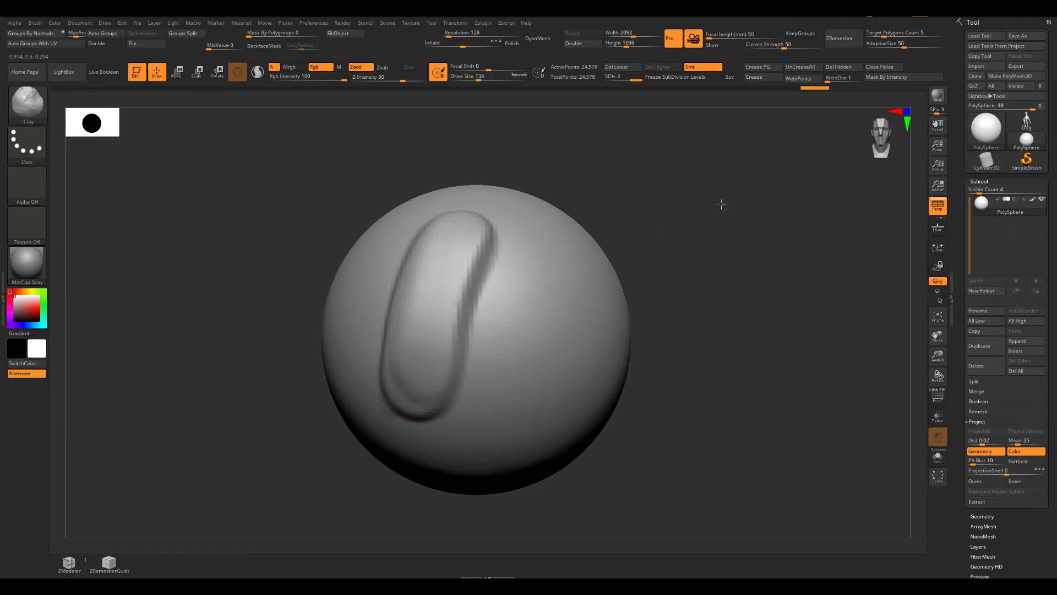
Inspect the raised clay stroke from other angles and smooth it with the Smooth brush
left_click_drag(720, 206, 703, 201)
mouse_move(331, 161)
left_mouse_down()
mouse_move(413, 229)
mouse_move(489, 223)
mouse_move(447, 346)
left_mouse_up()
left_click_drag(710, 205, 765, 224)
left_click_drag(465, 292, 450, 276, "shift")
left_click_drag(451, 277, 456, 249, "shift")
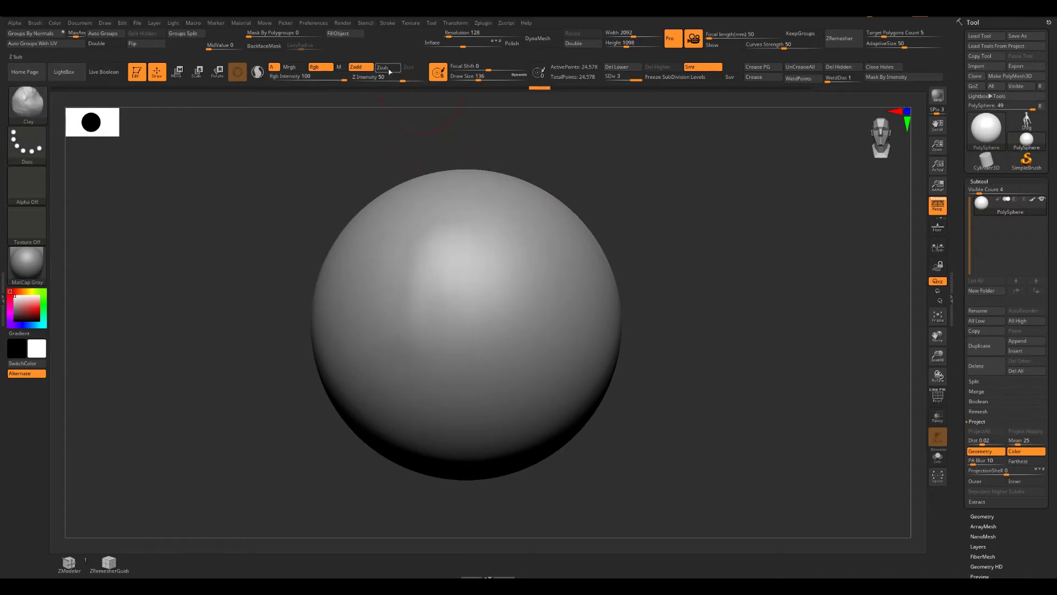
Switch the Clay brush to Zsub and carve strokes down the front of the sphere
left_click(388, 68)
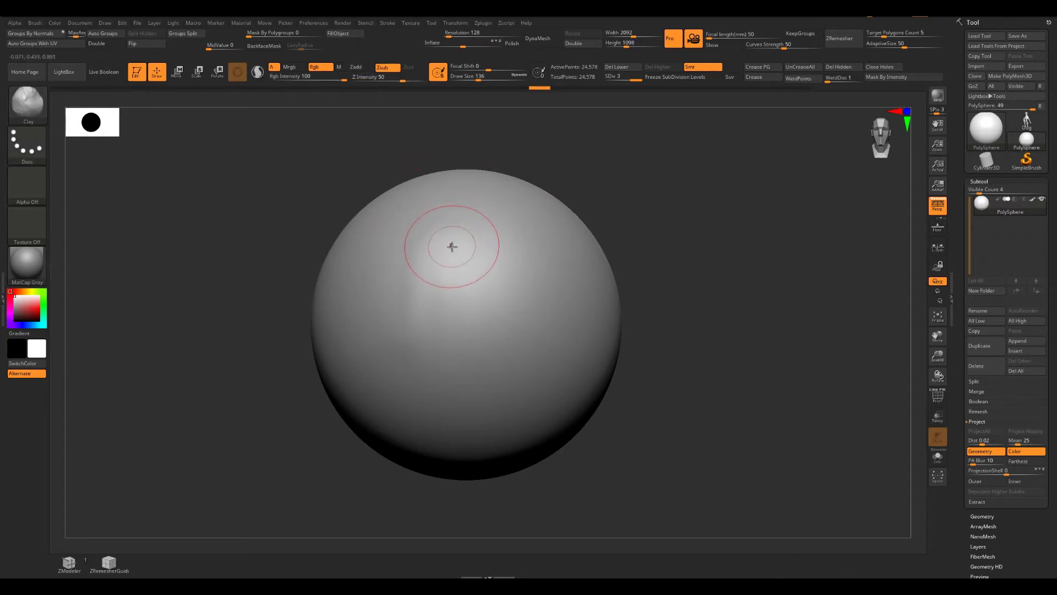
mouse_move(445, 210)
left_mouse_down()
mouse_move(392, 380)
mouse_move(401, 362)
mouse_move(398, 394)
left_mouse_up()
mouse_move(442, 228)
left_mouse_down()
mouse_move(406, 372)
mouse_move(416, 381)
mouse_move(425, 321)
mouse_move(410, 374)
left_mouse_up()
left_click_drag(735, 216, 696, 210)
Undo the carved strokes on the sphere
key("ctrl+z")
key("ctrl+z")
key("ctrl+z")
key("ctrl+z")
key("ctrl+z")
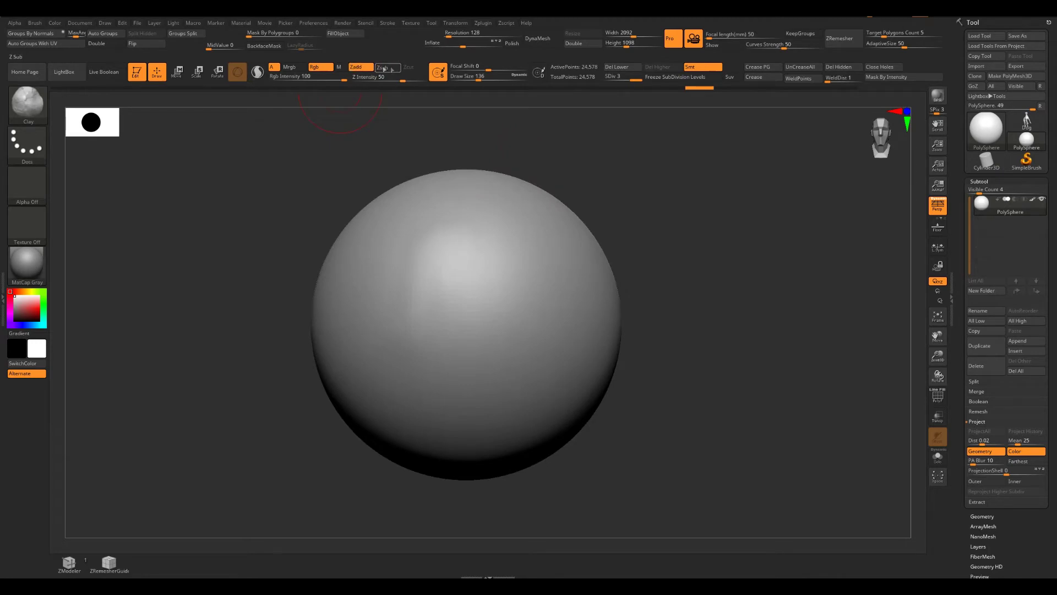
Turn off Zadd on the Clay brush and pick a light red as the painting colour
left_click(366, 68)
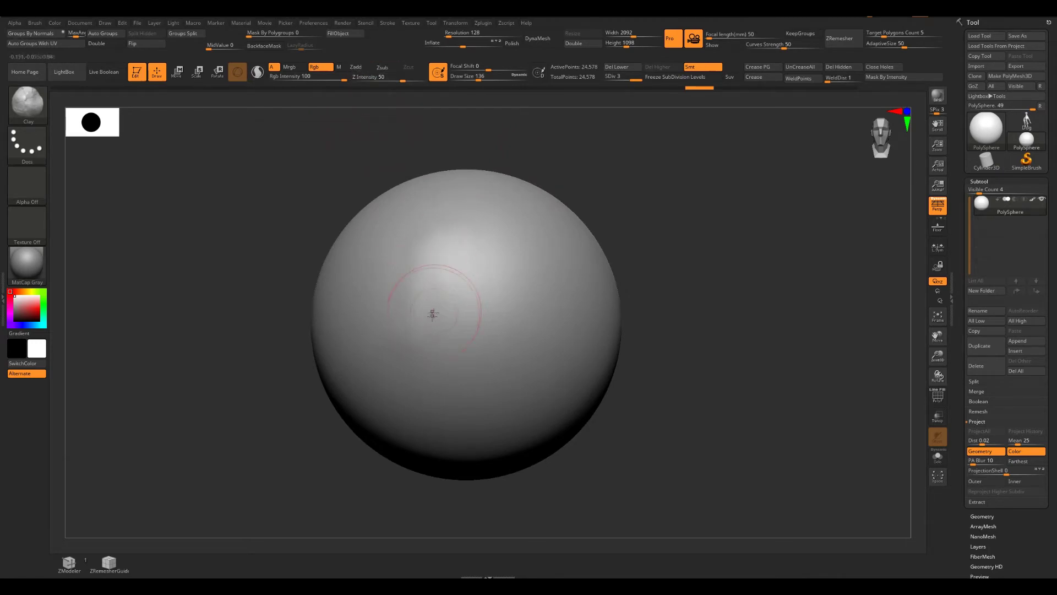
left_click_drag(294, 310, 138, 307)
left_click_drag(28, 304, 35, 304)
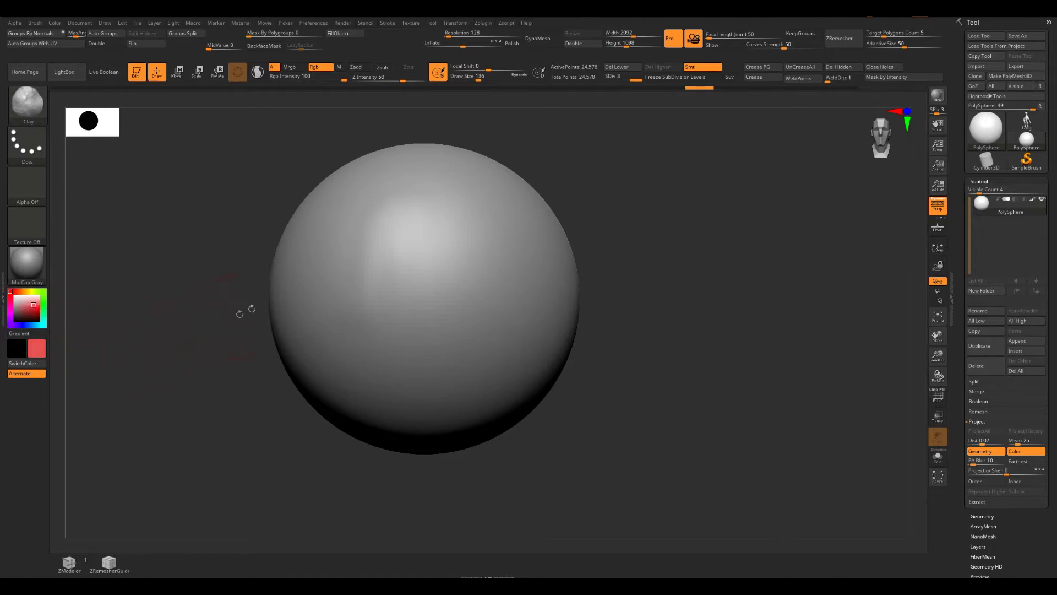
Paint broad red strokes over the front and side of the sphere without changing its shape
mouse_move(421, 206)
left_mouse_down()
mouse_move(352, 385)
mouse_move(363, 410)
left_mouse_up()
mouse_move(474, 198)
left_mouse_down()
mouse_move(485, 215)
mouse_move(418, 407)
mouse_move(441, 422)
left_mouse_up()
mouse_move(419, 165)
left_mouse_down()
mouse_move(369, 181)
mouse_move(308, 386)
mouse_move(454, 165)
left_mouse_up()
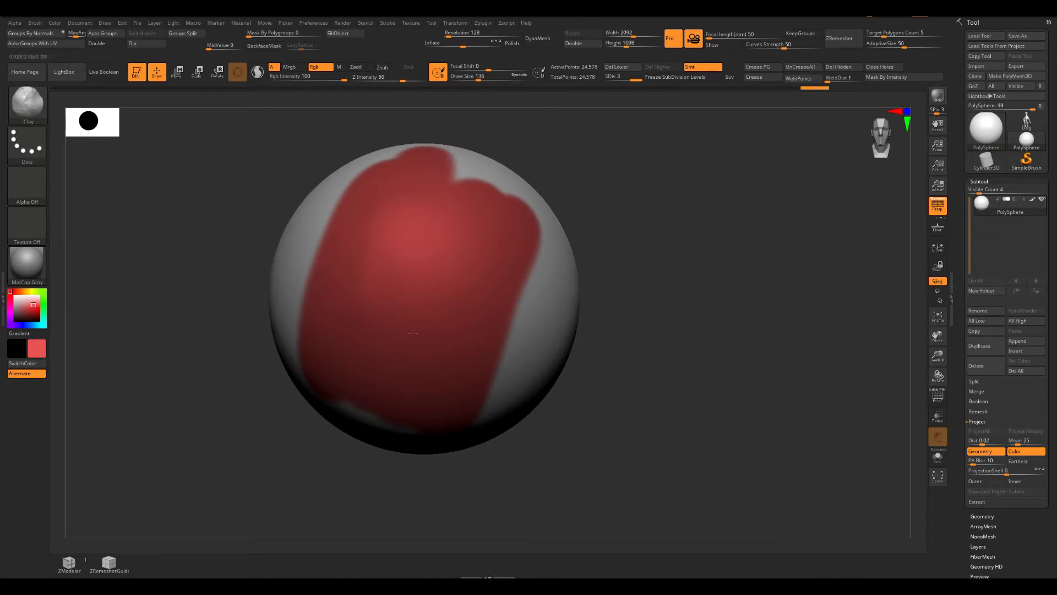
left_click_drag(723, 256, 678, 265)
mouse_move(495, 201)
left_mouse_down()
mouse_move(429, 330)
mouse_move(440, 423)
left_mouse_up()
mouse_move(529, 182)
left_mouse_down()
mouse_move(545, 259)
mouse_move(507, 408)
left_mouse_up()
left_click_drag(578, 199, 584, 275)
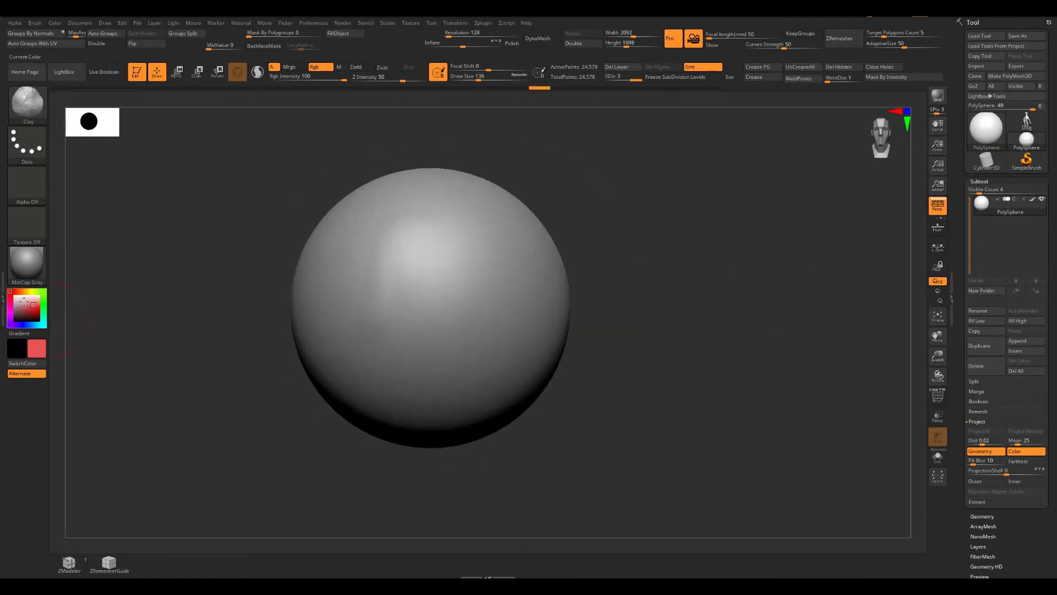
Set the painting colour to white
left_click_drag(24, 300, 14, 294)
left_click_drag(646, 323, 621, 327, "alt")
left_click_drag(638, 279, 666, 286, "alt")
Fill the whole PolySphere with a strong red (R 216, G 11, B 11)
left_click(55, 23)
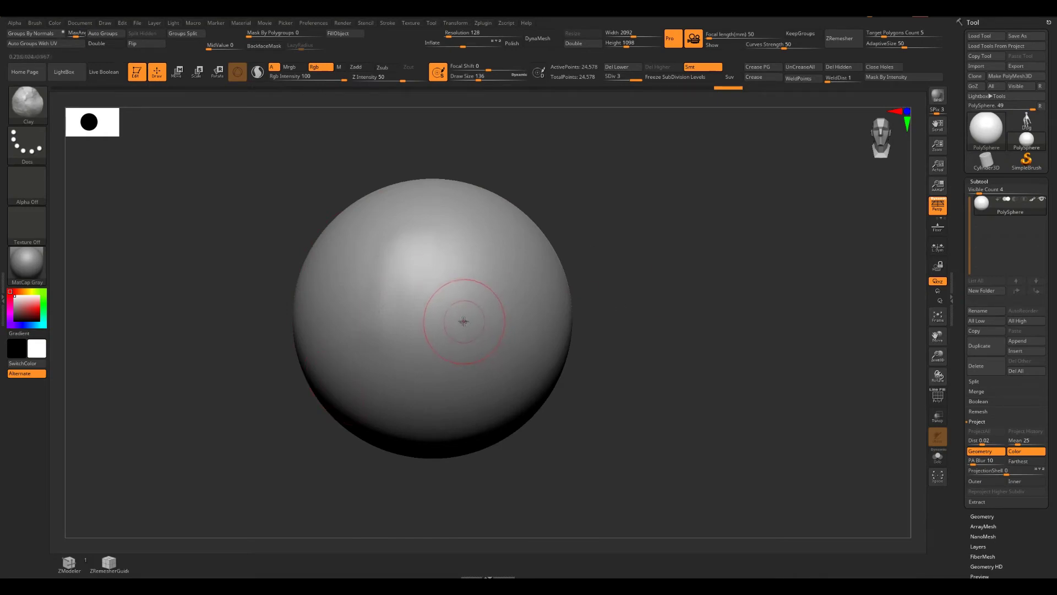
left_click(36, 310)
left_click(54, 23)
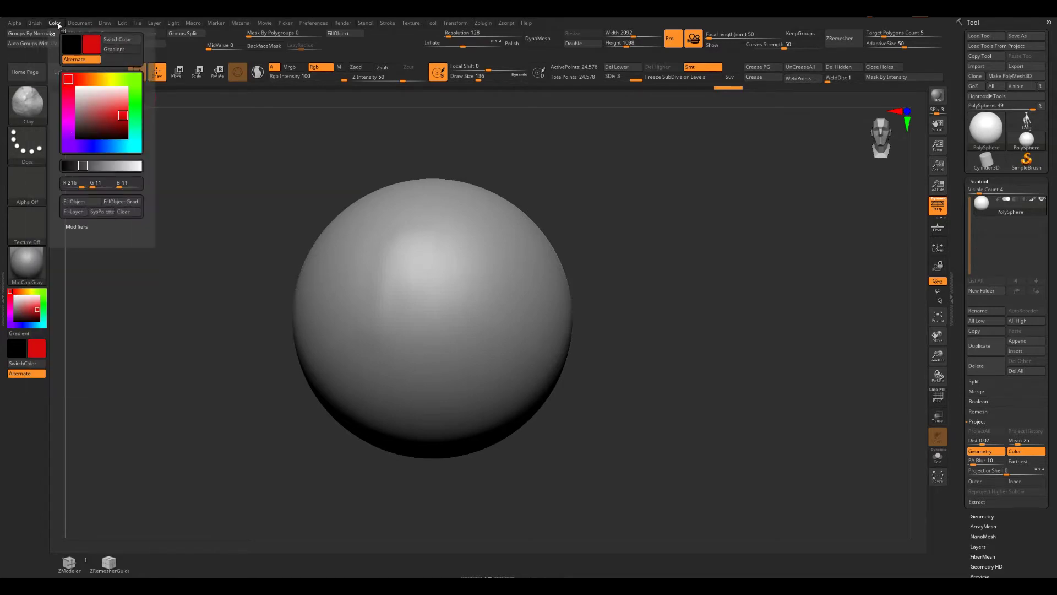
left_click(75, 201)
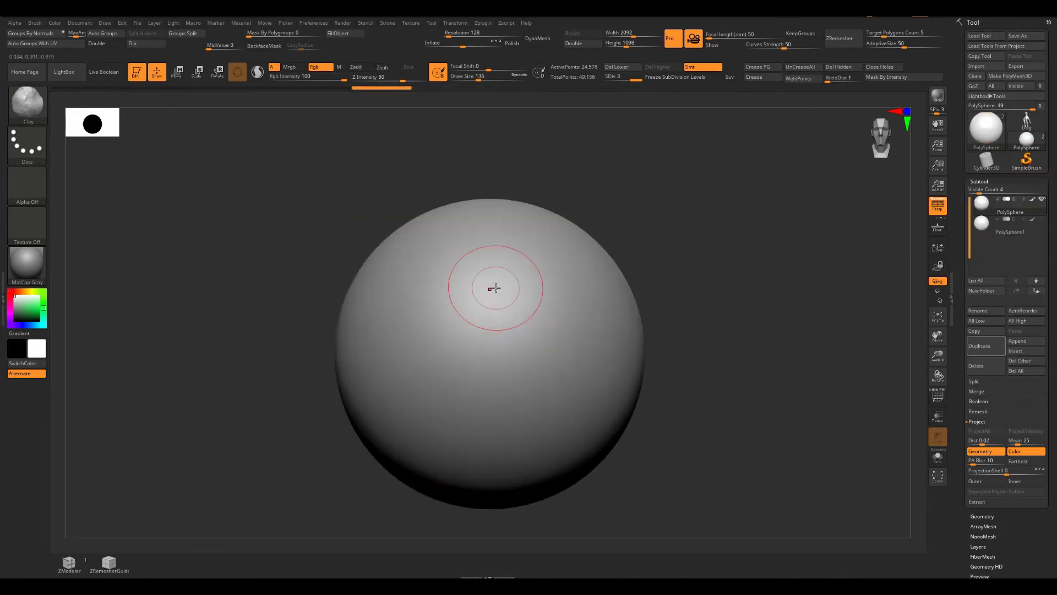
Lower the PolySphere to subdivision level 1 and try out a mirrored mask on its front
key("shift+d")
key("shift+d")
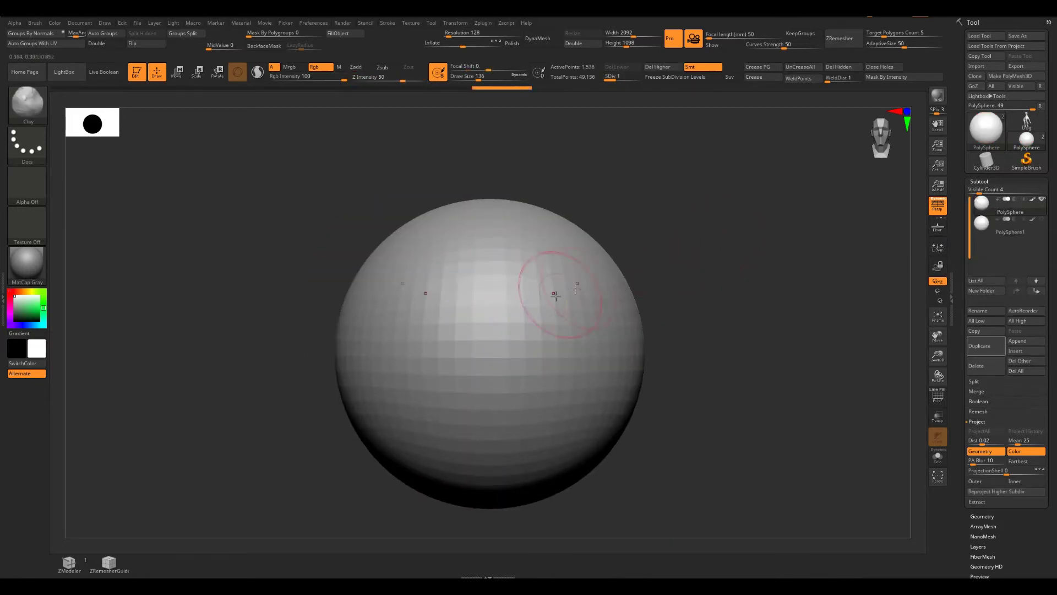
key("ctrl")
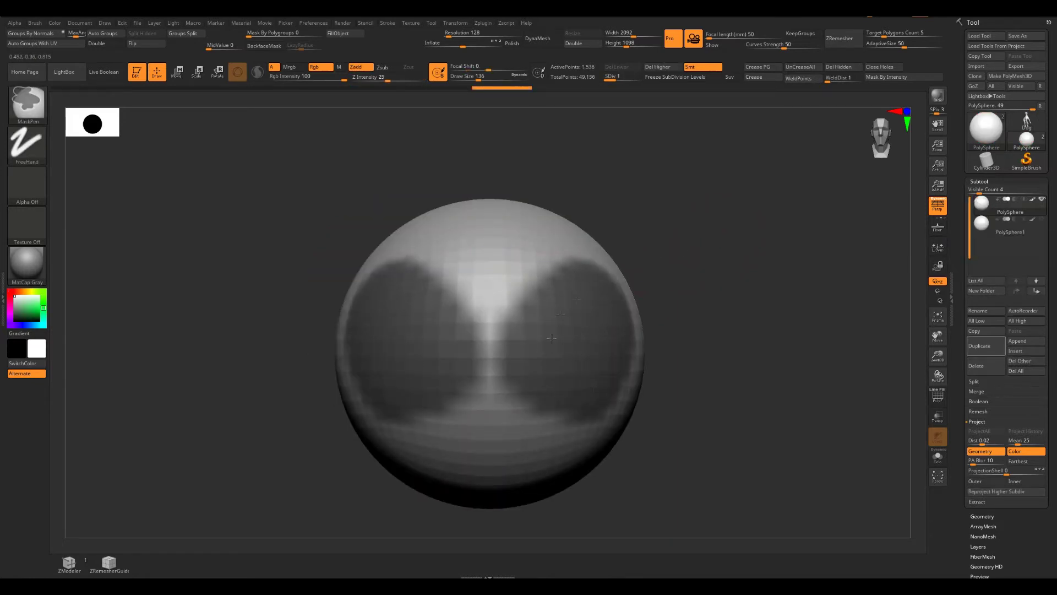
left_click(676, 320, "ctrl")
key("shift+d")
key("shift+d")
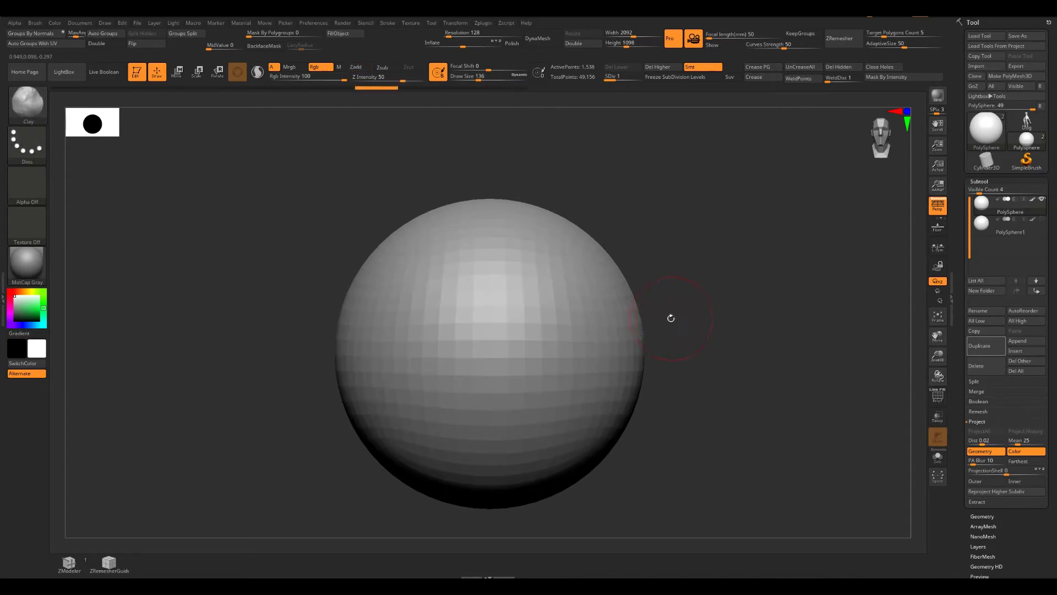
Mask two mirrored patches on the front of the sphere with the polyframe shown
key("shift+f")
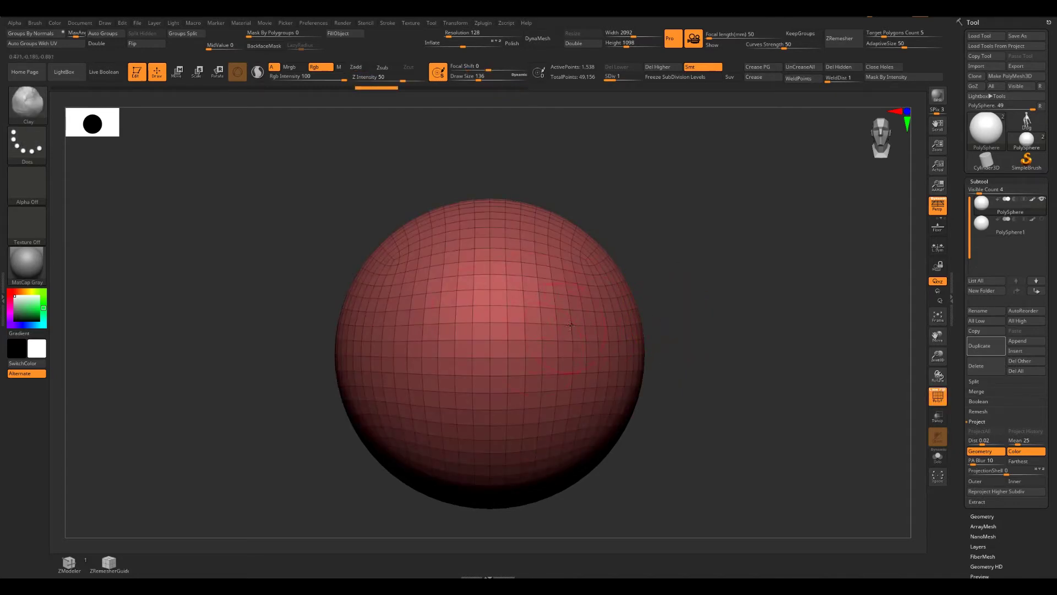
left_click_drag(571, 307, 556, 368, "ctrl")
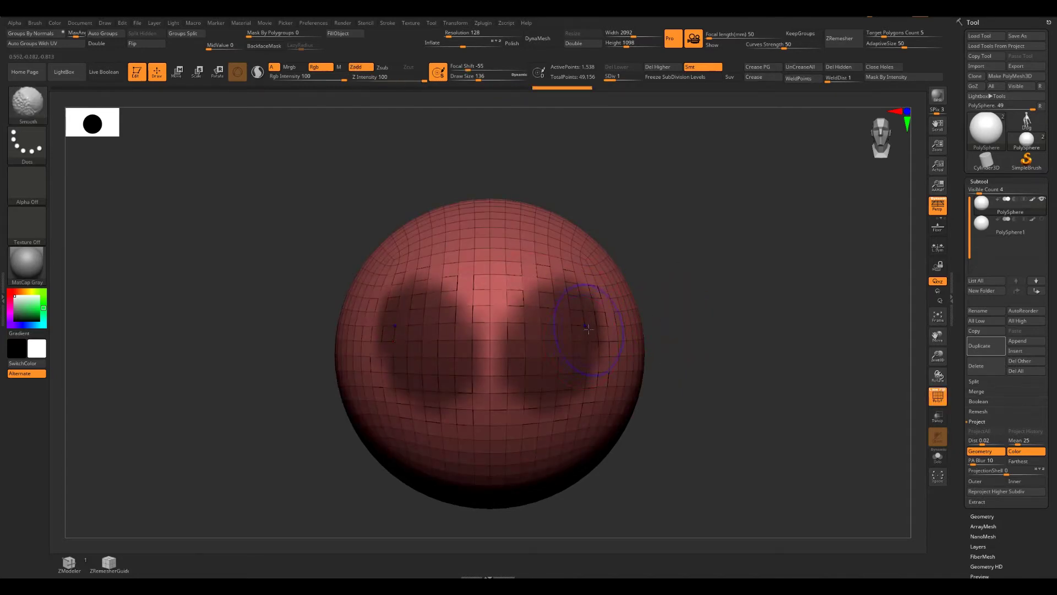
key("shift+f")
Extend the mask across the front of the sphere and clear it
mouse_move(543, 306)
left_mouse_down("ctrl")
mouse_move(604, 366)
mouse_move(560, 342)
mouse_move(578, 408)
mouse_move(617, 330)
mouse_move(521, 332)
mouse_move(513, 353)
left_mouse_up("ctrl")
mouse_move(716, 262)
left_mouse_down()
mouse_move(778, 276)
mouse_move(729, 288)
left_mouse_up()
mouse_move(520, 284)
left_mouse_down("ctrl")
mouse_move(523, 263)
mouse_move(570, 252)
left_mouse_up("ctrl")
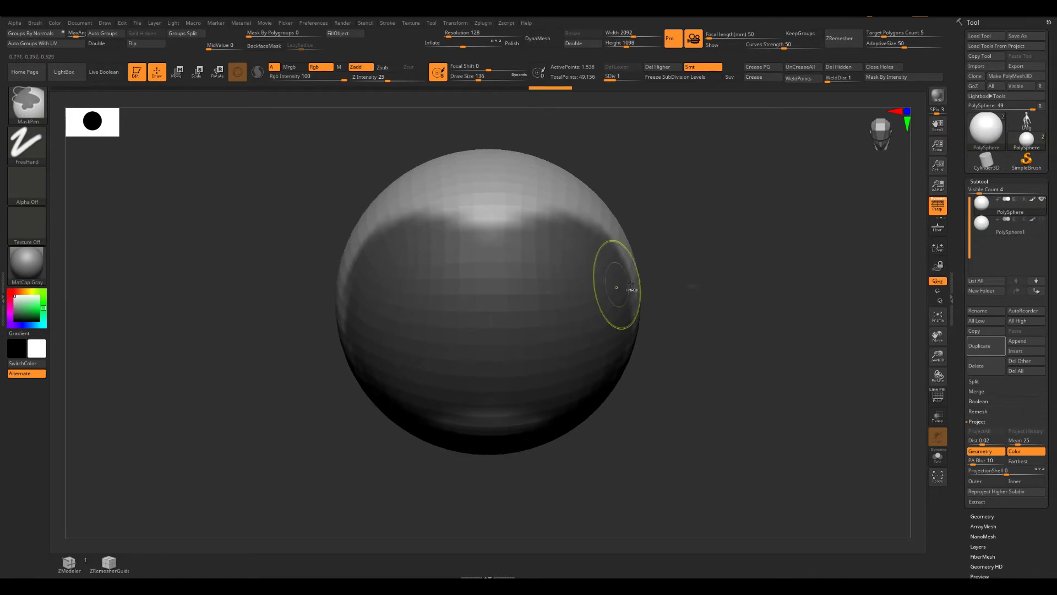
key("ctrl+shift+a")
left_click_drag(727, 265, 566, 300)
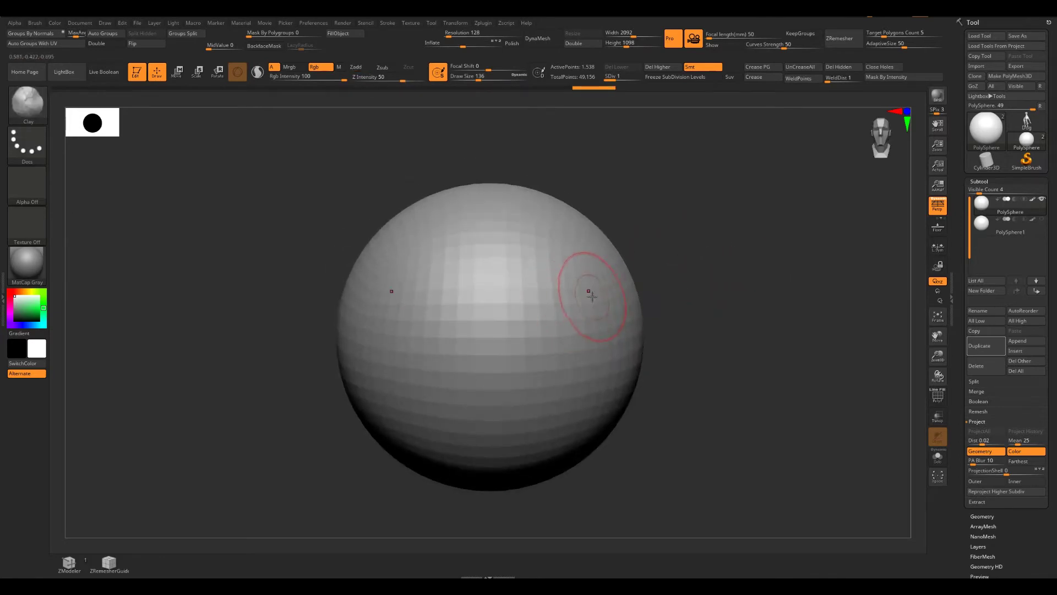
left_click_drag(716, 286, 733, 330)
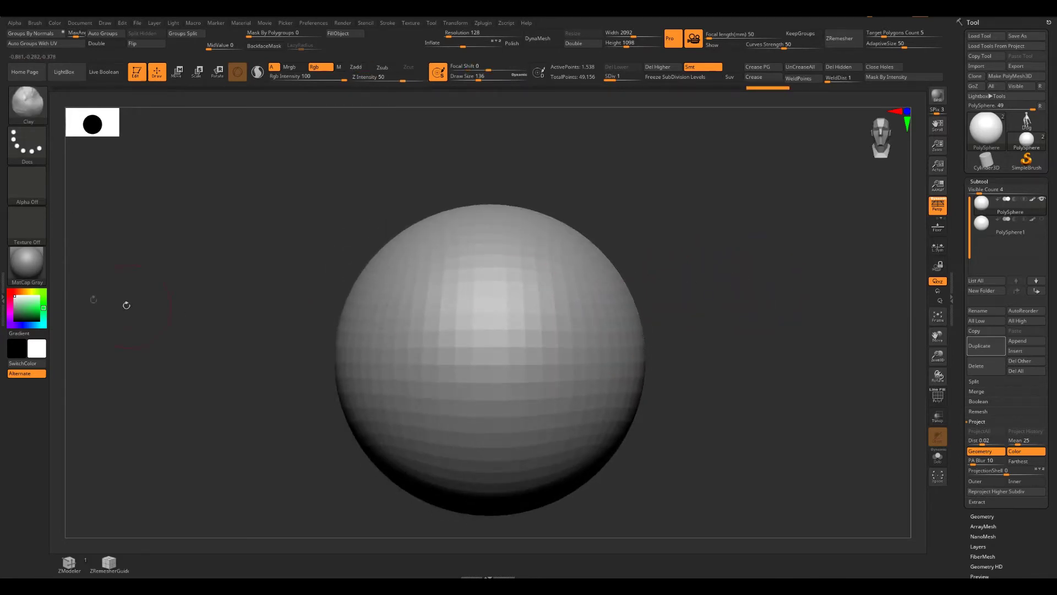
Pick green as the painting colour and paint a mirrored pair of patches on the front of the low-resolution sphere
left_click(31, 307)
mouse_move(556, 330)
left_mouse_down()
mouse_move(573, 354)
mouse_move(589, 319)
left_mouse_up()
mouse_move(716, 261)
left_mouse_down("alt")
mouse_move(761, 297)
mouse_move(783, 299)
mouse_move(842, 255)
mouse_move(842, 271)
mouse_move(648, 281)
left_mouse_up("alt")
left_click_drag(766, 299, 798, 337)
Raise the sphere to subdivision level 3 and paint a mirrored green patch near its top
key("d")
key("d")
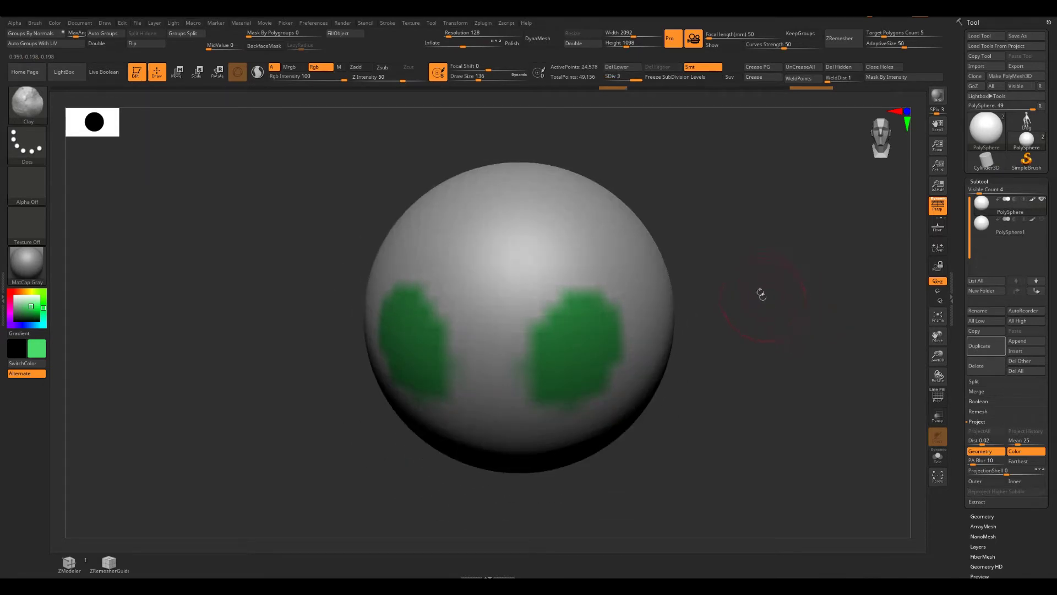
left_click_drag(764, 299, 740, 253, "alt")
left_click_drag(739, 253, 767, 305)
left_click_drag(498, 204, 543, 210)
mouse_move(719, 242)
left_mouse_down("alt")
mouse_move(736, 245)
mouse_move(744, 277)
mouse_move(731, 298)
mouse_move(793, 276)
mouse_move(786, 258)
mouse_move(739, 278)
mouse_move(778, 290)
left_mouse_up("alt")
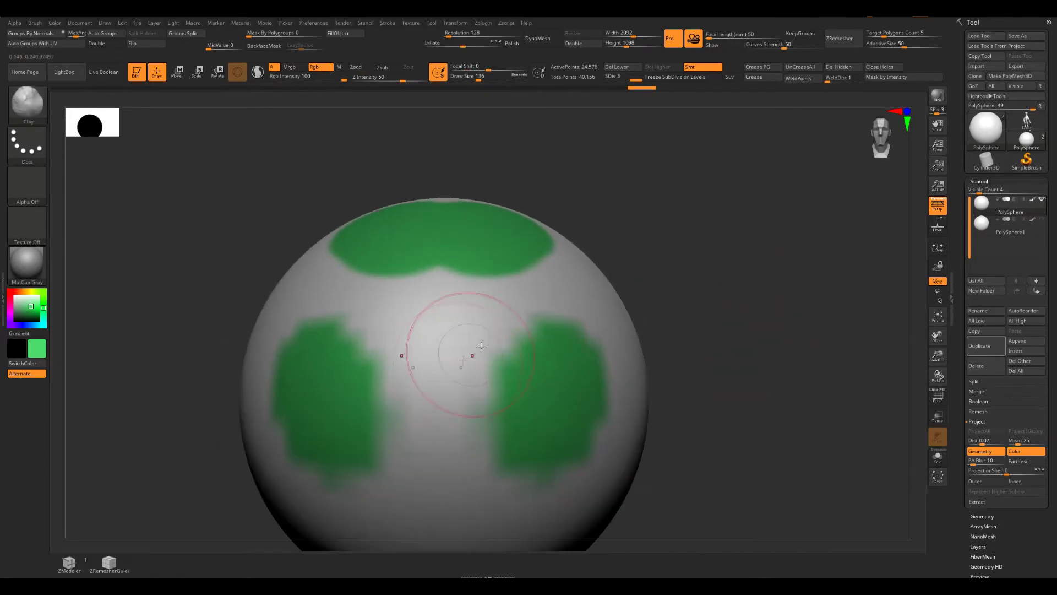
mouse_move(728, 303)
left_mouse_down("alt")
mouse_move(727, 292)
mouse_move(743, 292)
left_mouse_up("alt")
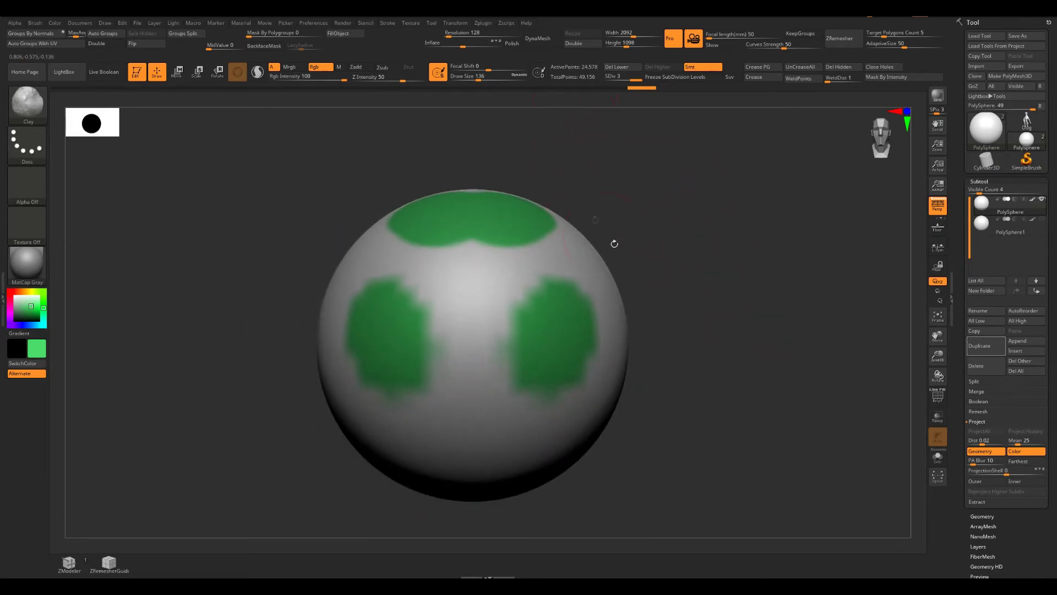
Paint another mirrored green stroke down the side patches on the front of the level 3 sphere
mouse_move(572, 256)
left_mouse_down()
mouse_move(512, 286)
mouse_move(495, 352)
mouse_move(551, 380)
mouse_move(523, 338)
mouse_move(493, 377)
mouse_move(512, 384)
mouse_move(563, 368)
left_mouse_up()
mouse_move(781, 306)
left_mouse_down()
mouse_move(803, 331)
mouse_move(780, 304)
left_mouse_up()
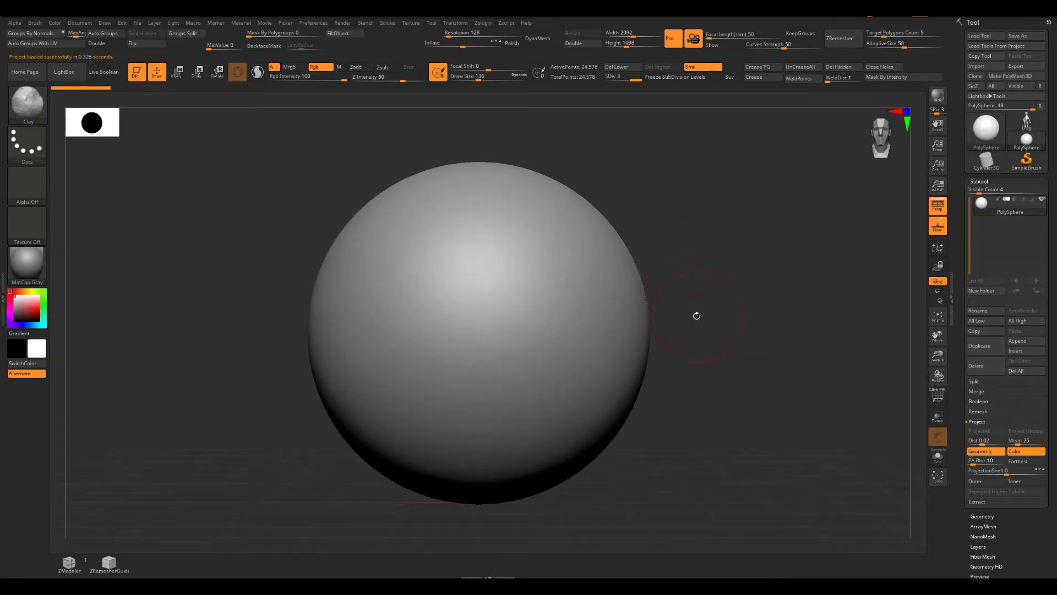
Swap the main and secondary colours back and forth on the unpainted sphere, finishing with black as the main colour
key("v")
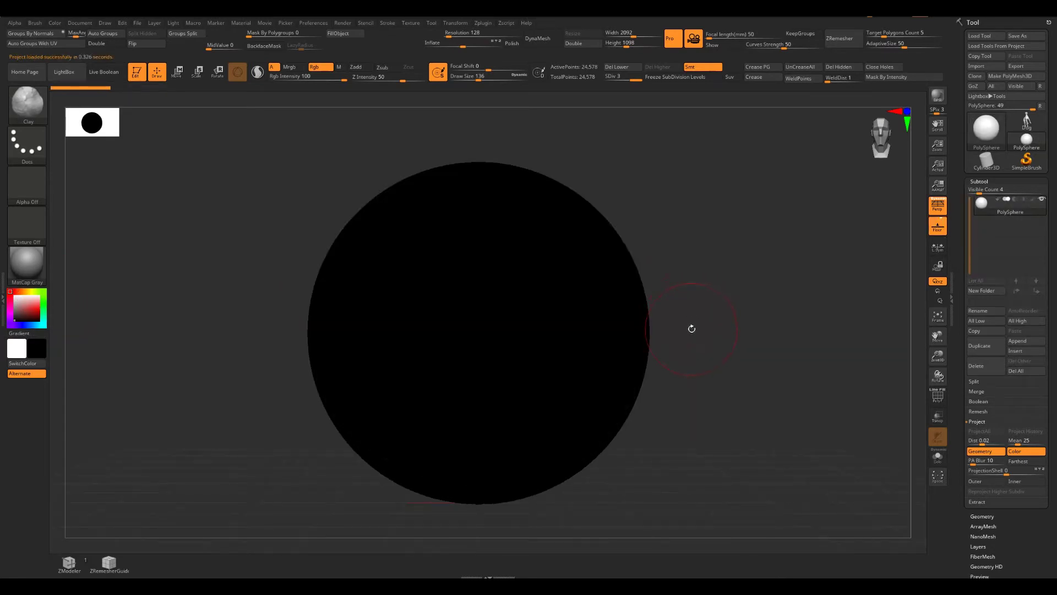
left_click_drag(705, 348, 722, 352)
left_click_drag(722, 351, 718, 327, "alt")
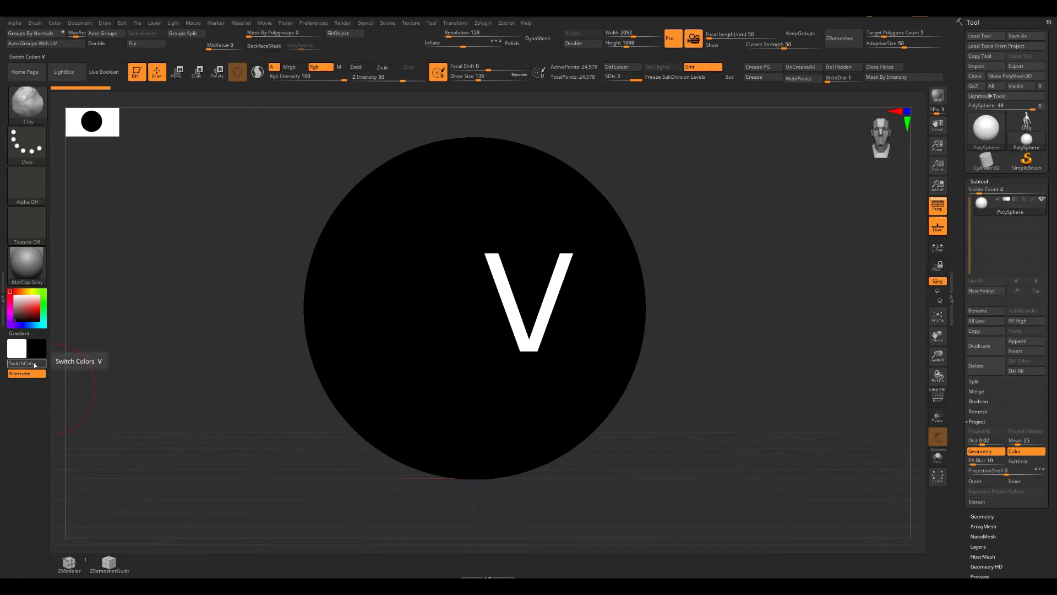
key("v")
key("v")
key("v")
key("v")
key("v")
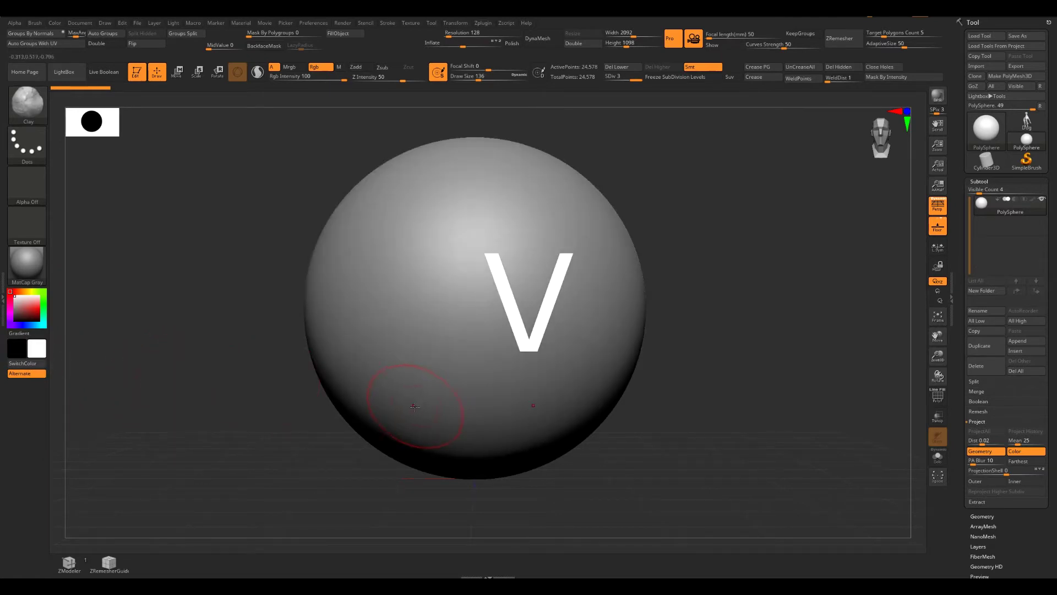
key("v")
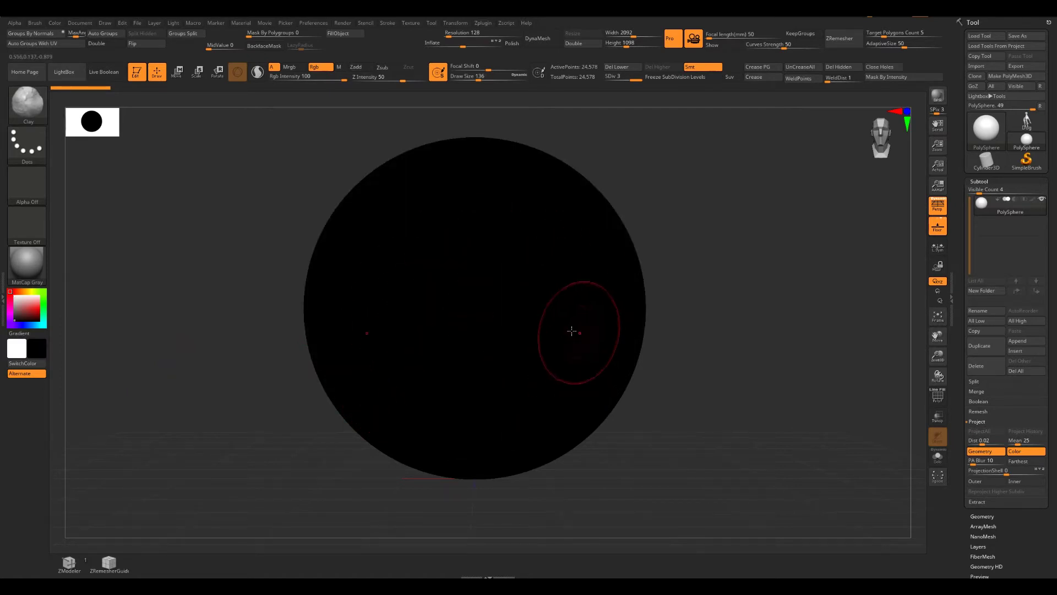
key("v")
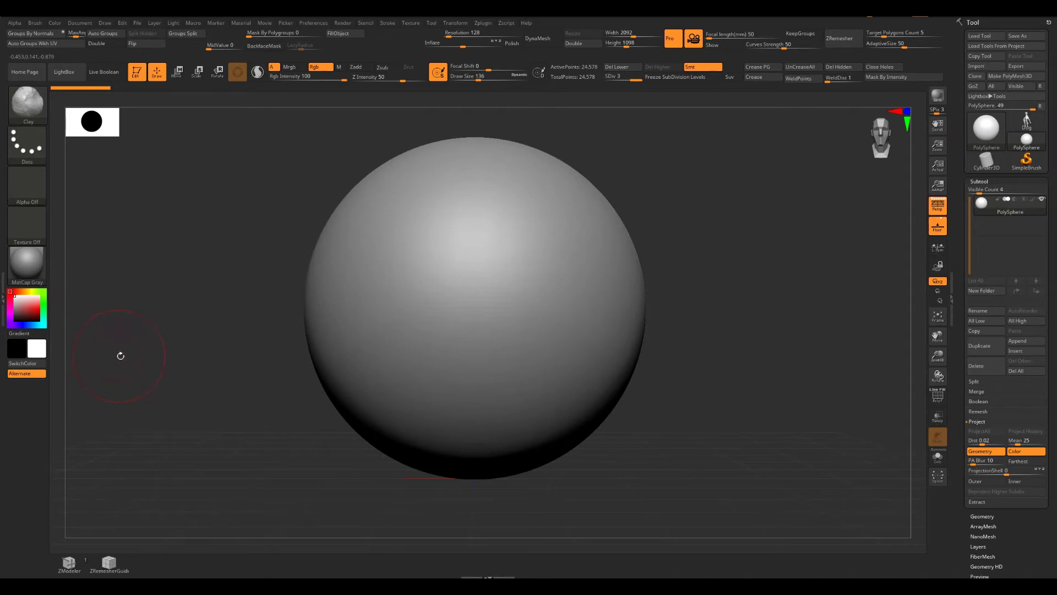
key("v")
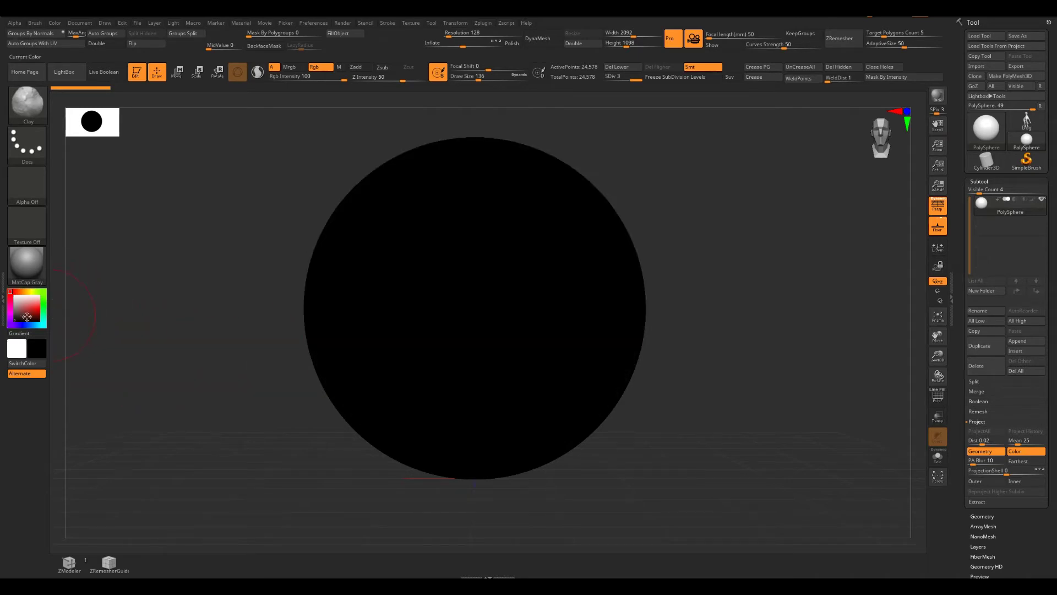
Change the main colour to white and back to black, and swap the colours so white is active
left_click(9, 287)
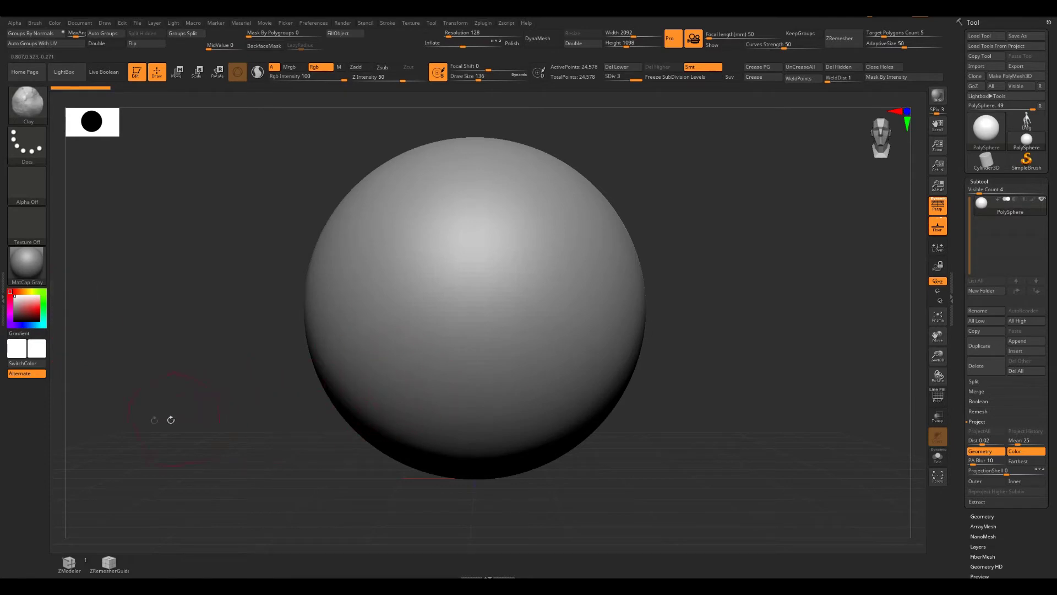
left_click(14, 320)
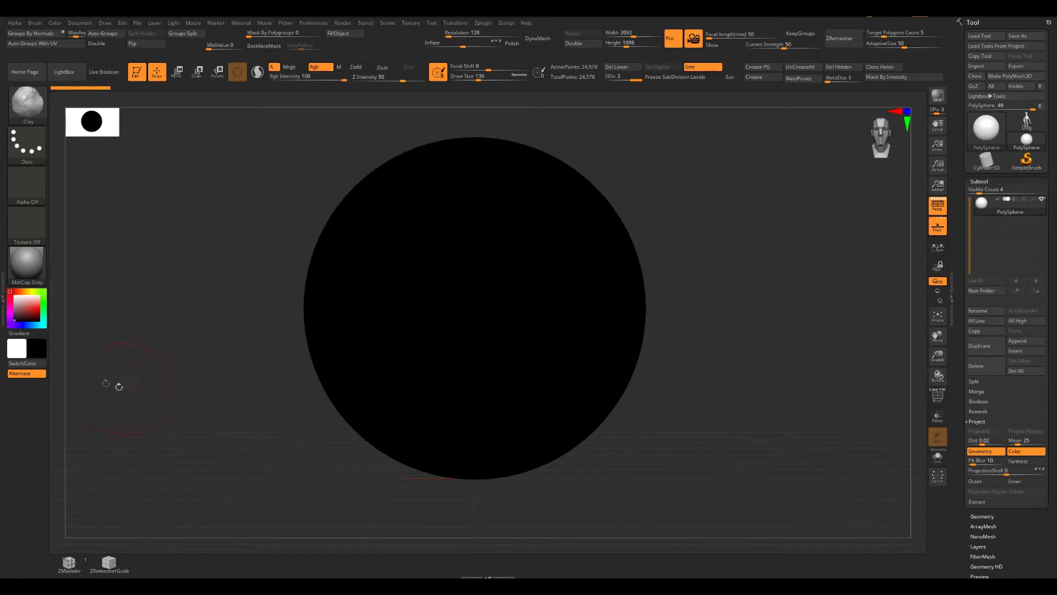
key("v")
left_click_drag(725, 408, 728, 409)
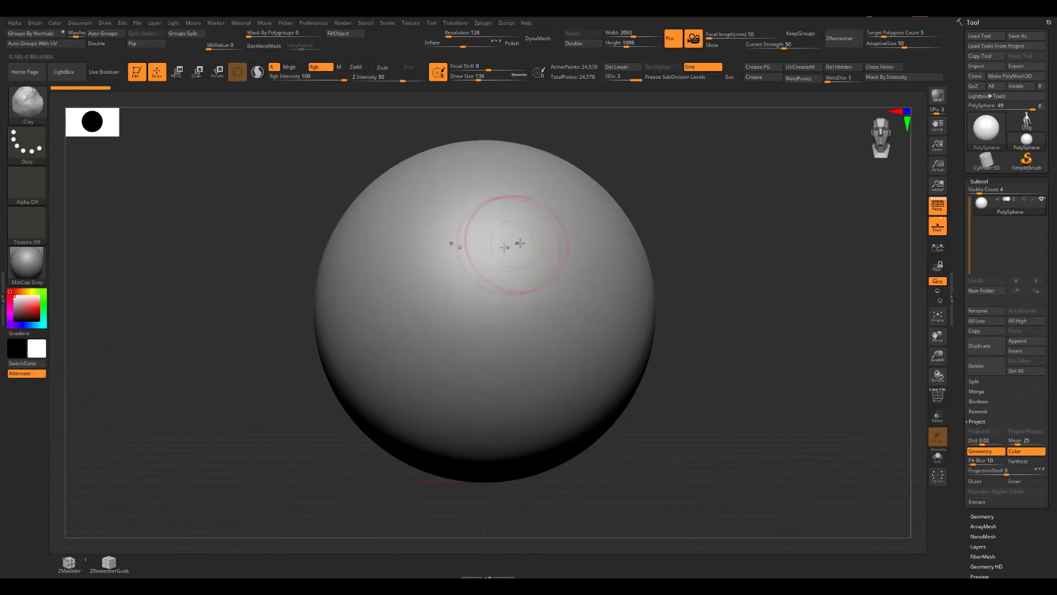
Pick bright red, enlarge the brush to draw size 268 and paint the front of the sphere
left_click(16, 297)
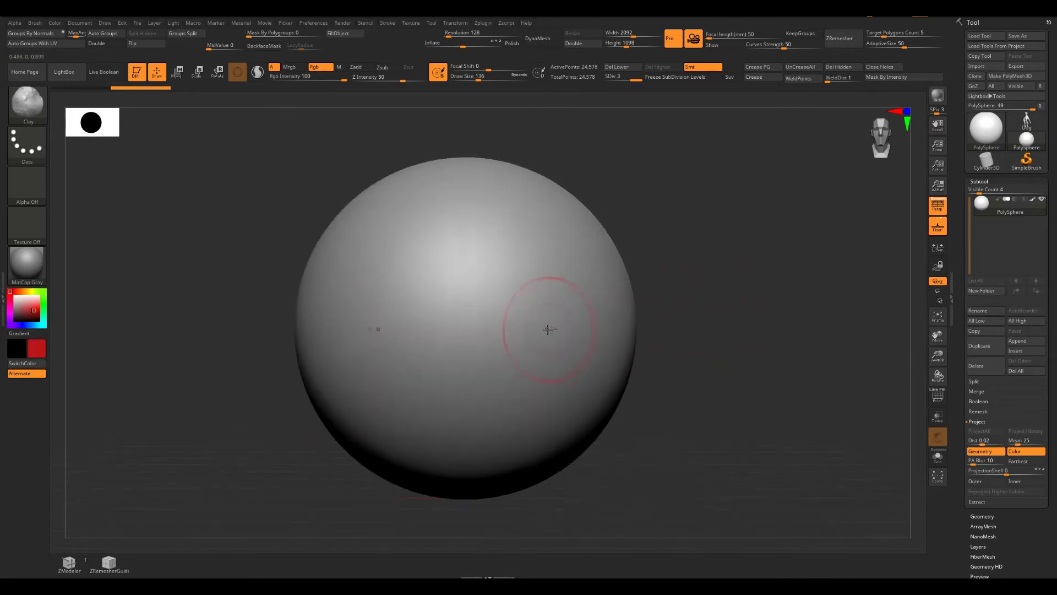
key("s")
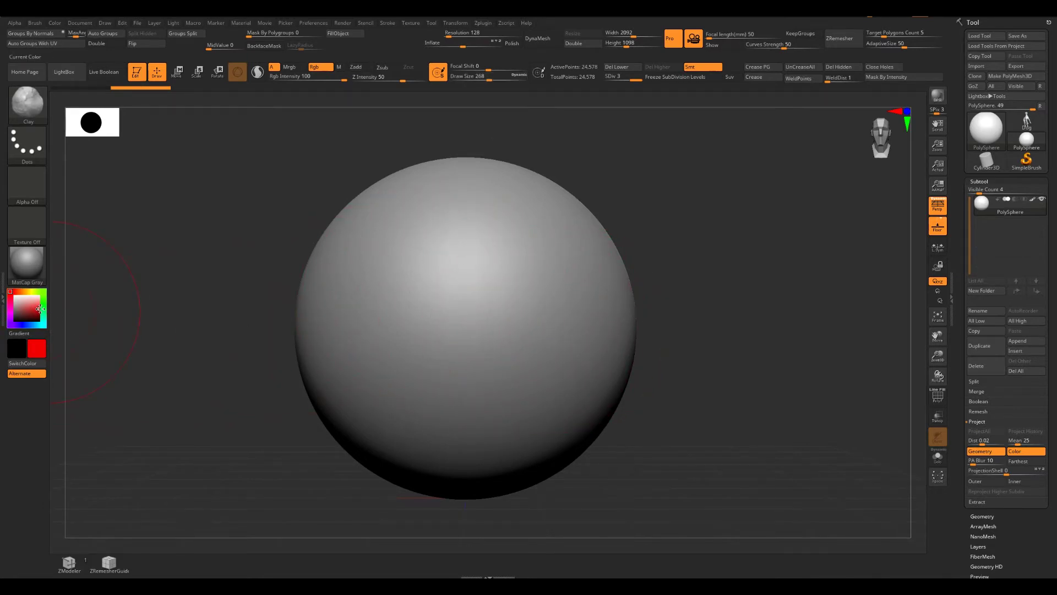
mouse_move(432, 259)
left_mouse_down()
mouse_move(365, 302)
mouse_move(454, 397)
mouse_move(540, 297)
mouse_move(424, 253)
mouse_move(572, 330)
left_mouse_up()
Set the draw size to 223, pick orange-yellow and paint mirrored patches on the sides of the sphere
mouse_move(741, 359)
left_mouse_down("alt")
mouse_move(736, 298)
mouse_move(718, 323)
mouse_move(629, 337)
mouse_move(659, 333)
mouse_move(597, 325)
left_mouse_up("alt")
key("s")
left_click(28, 291)
mouse_move(628, 269)
left_mouse_down()
mouse_move(644, 265)
mouse_move(633, 321)
left_mouse_up()
left_click_drag(774, 315, 756, 338, "shift")
mouse_move(756, 339)
left_mouse_down("alt")
mouse_move(702, 376)
mouse_move(687, 368)
mouse_move(665, 318)
mouse_move(662, 349)
mouse_move(646, 348)
mouse_move(695, 336)
left_mouse_up("alt")
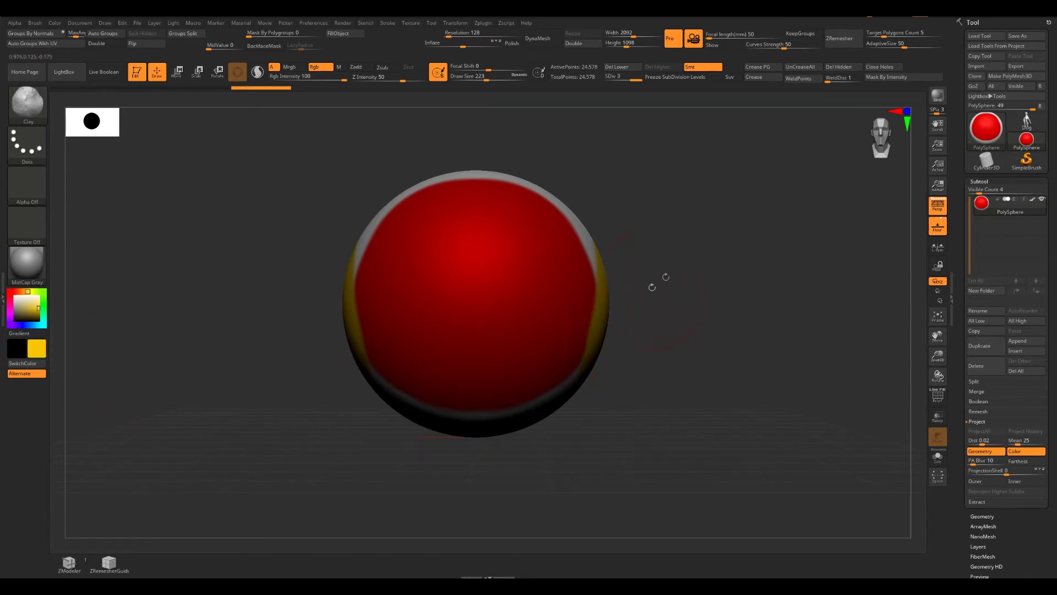
left_click_drag(679, 328, 572, 350)
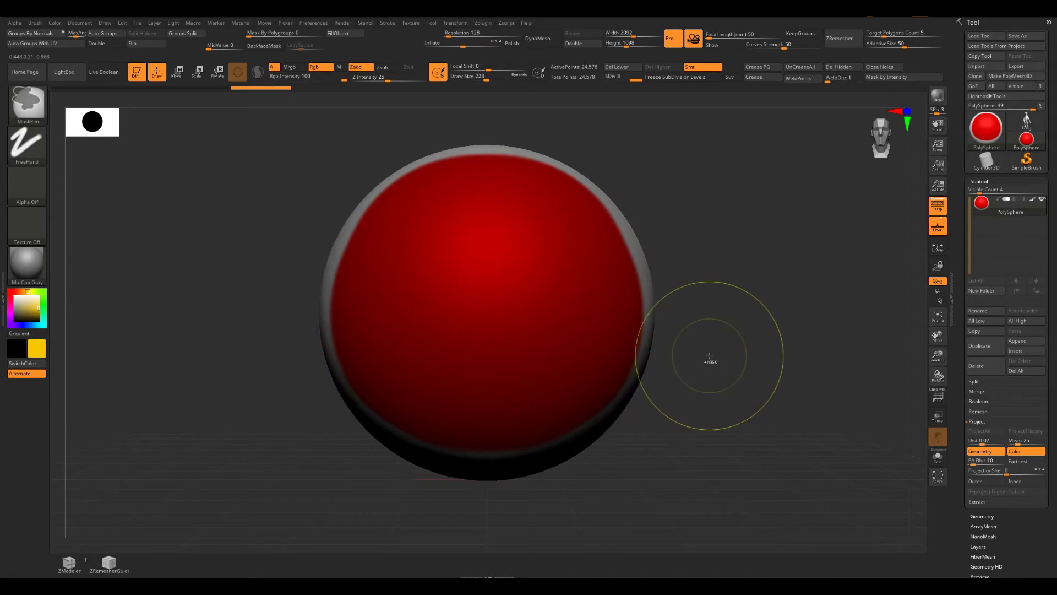
Undo the red and yellow strokes and store red as the secondary colour and yellow as the main colour
key("ctrl+z")
left_click(10, 291)
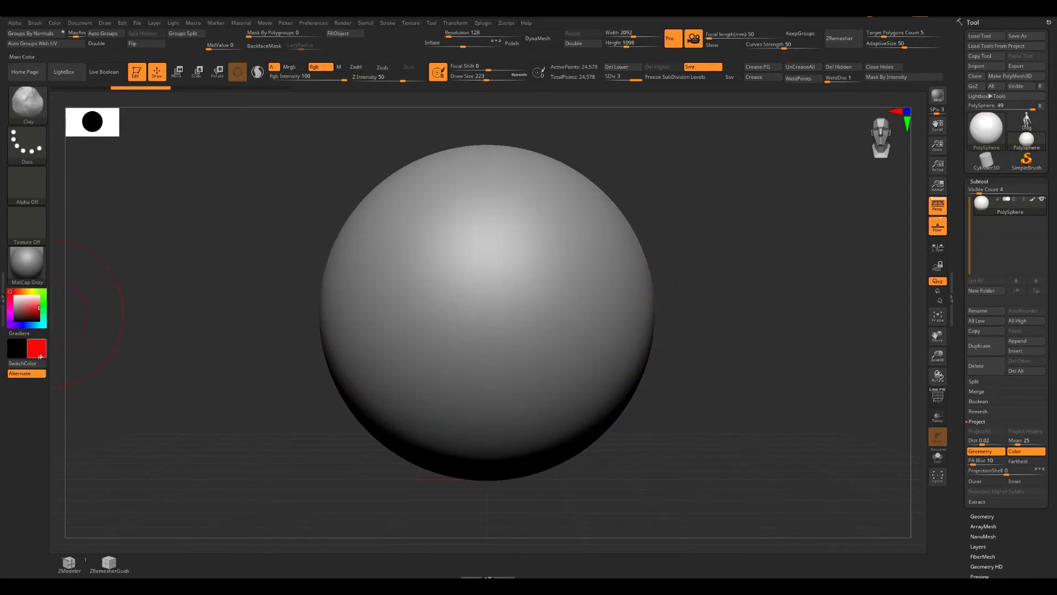
key("v")
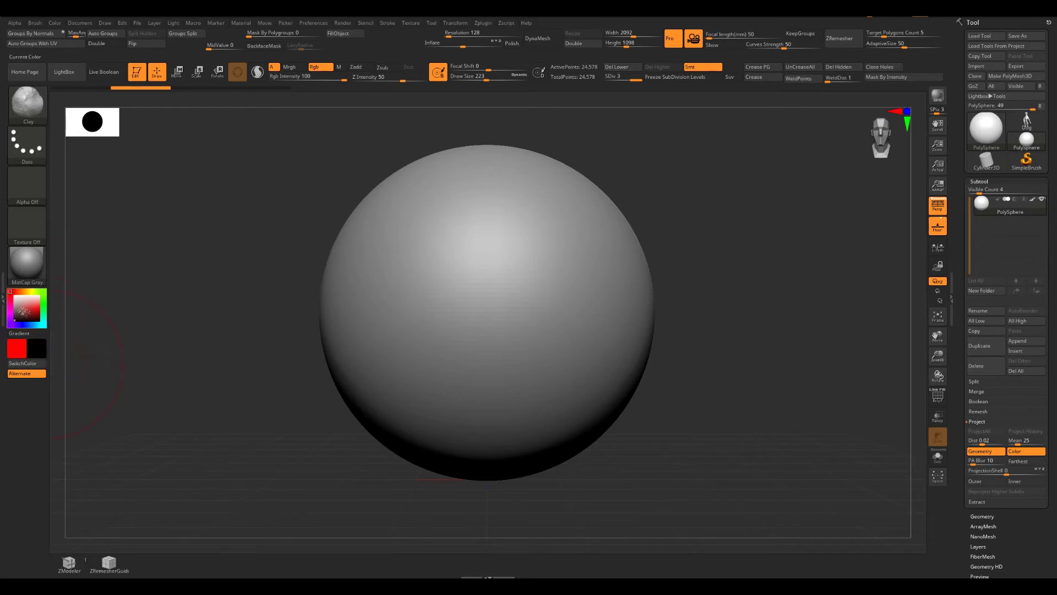
left_click(31, 292)
left_click(36, 309)
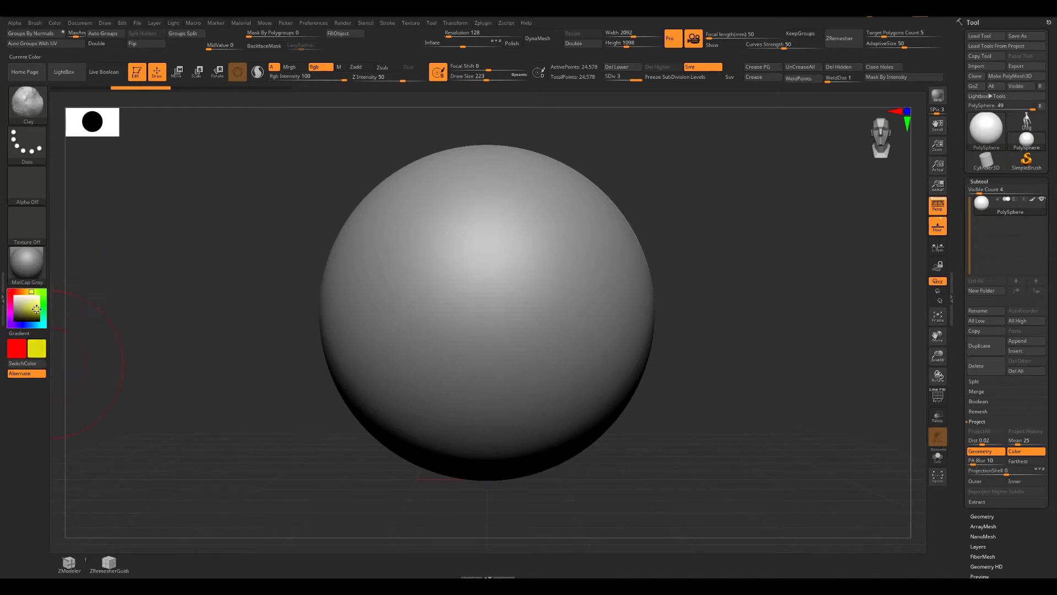
left_click_drag(743, 357, 736, 346)
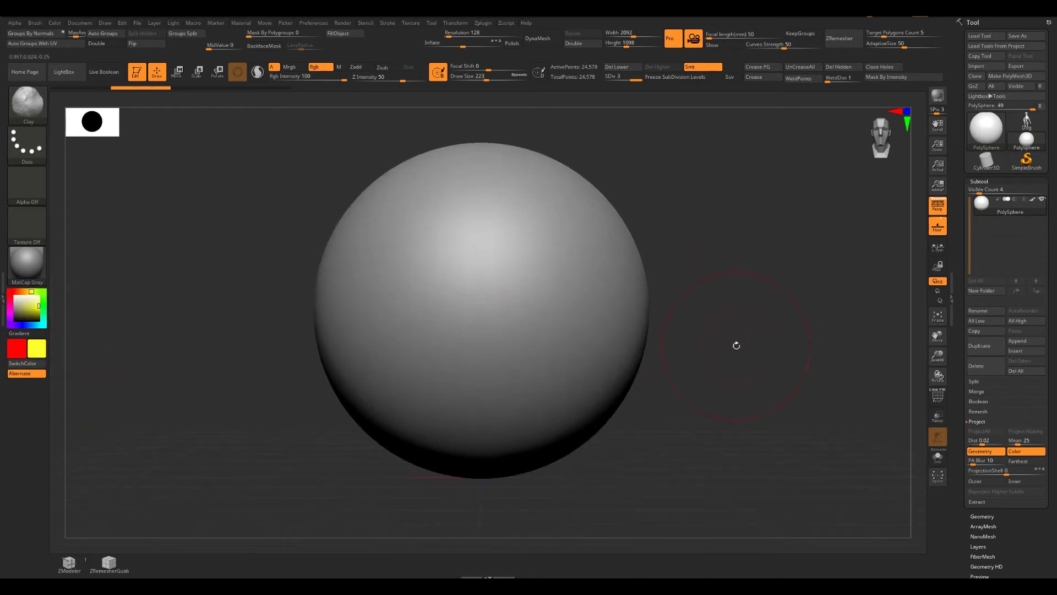
Swap to red and paint a large mirrored red area over the front of the sphere
key("v")
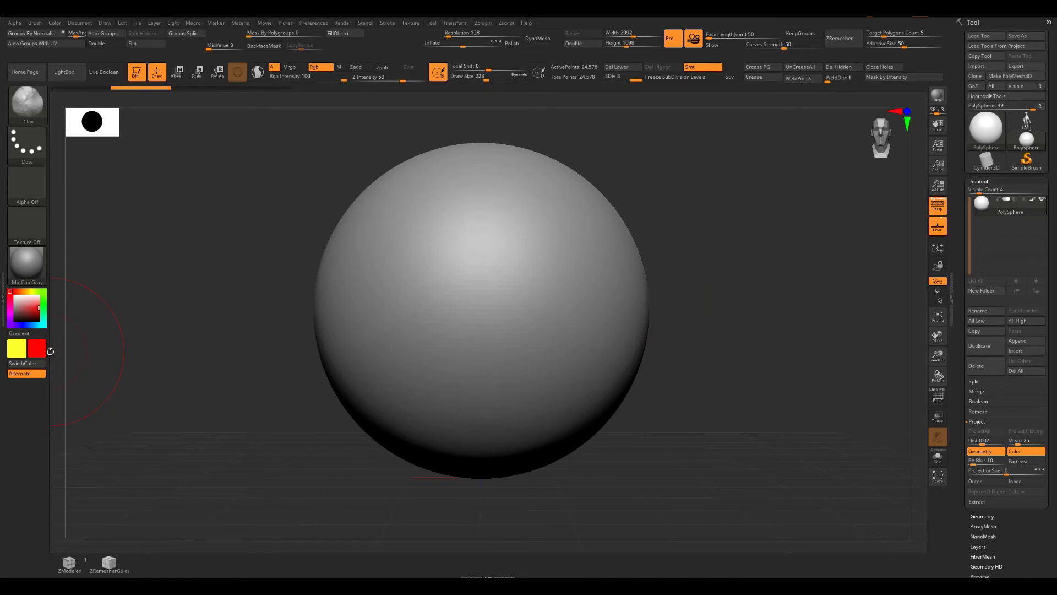
mouse_move(522, 313)
left_mouse_down()
mouse_move(435, 267)
mouse_move(402, 323)
mouse_move(502, 320)
mouse_move(483, 234)
left_mouse_up()
left_click_drag(401, 335, 472, 323)
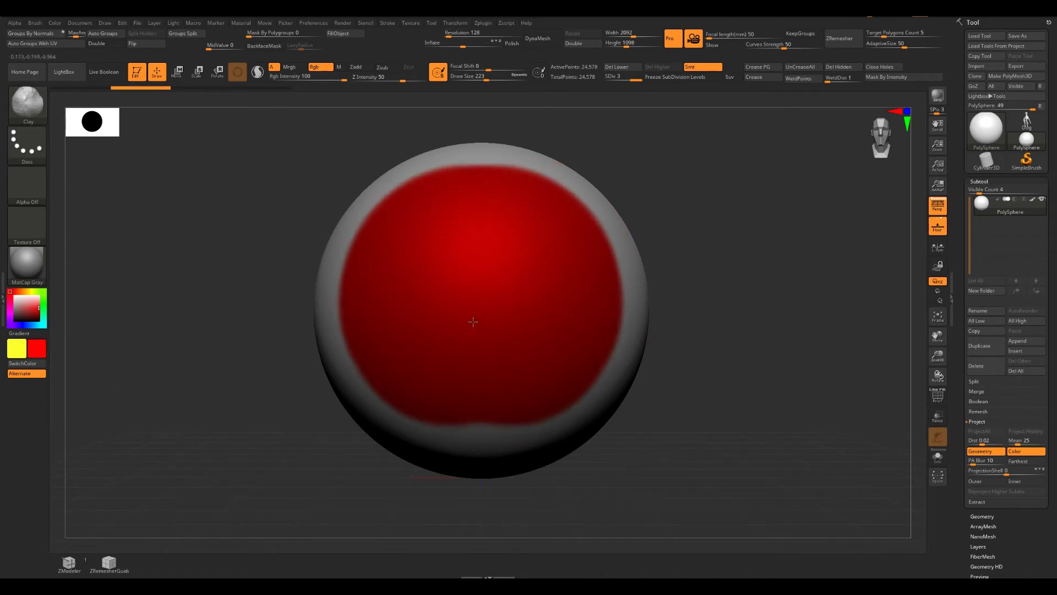
Swap to yellow and paint an oval patch on the side of the sphere beside the red area
left_click_drag(755, 314, 649, 312)
key("v")
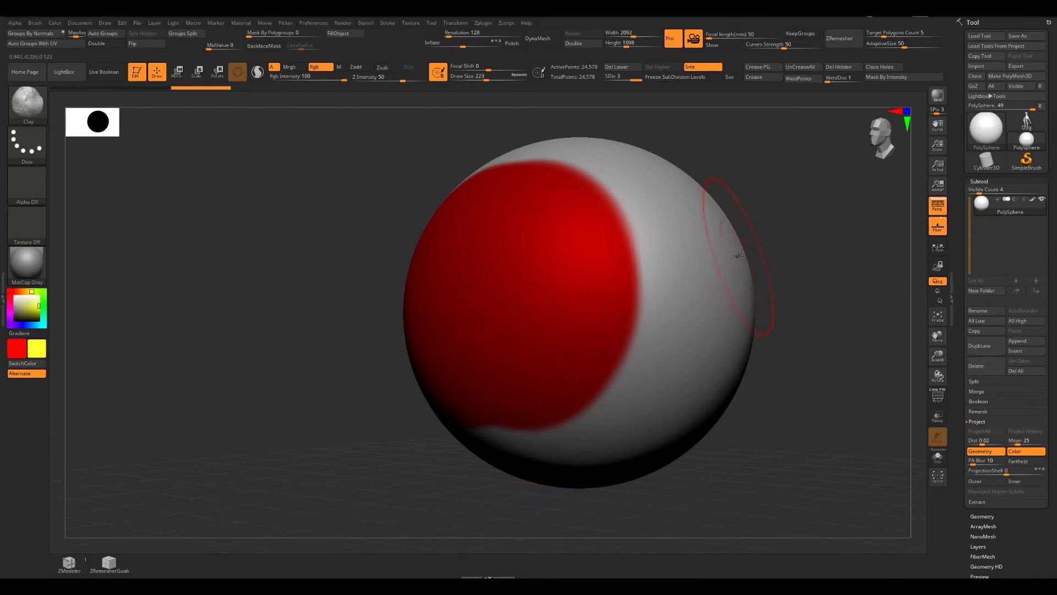
left_click_drag(701, 259, 704, 294)
left_click_drag(881, 314, 849, 313)
Swap back to red, set the draw size to 140 and paint a red oval inside the yellow side patch
key("v")
key("s")
mouse_move(714, 297)
left_mouse_down()
mouse_move(699, 297)
mouse_move(708, 281)
left_mouse_up()
mouse_move(870, 341)
left_mouse_down()
mouse_move(420, 397)
mouse_move(655, 341)
mouse_move(722, 369)
left_mouse_up()
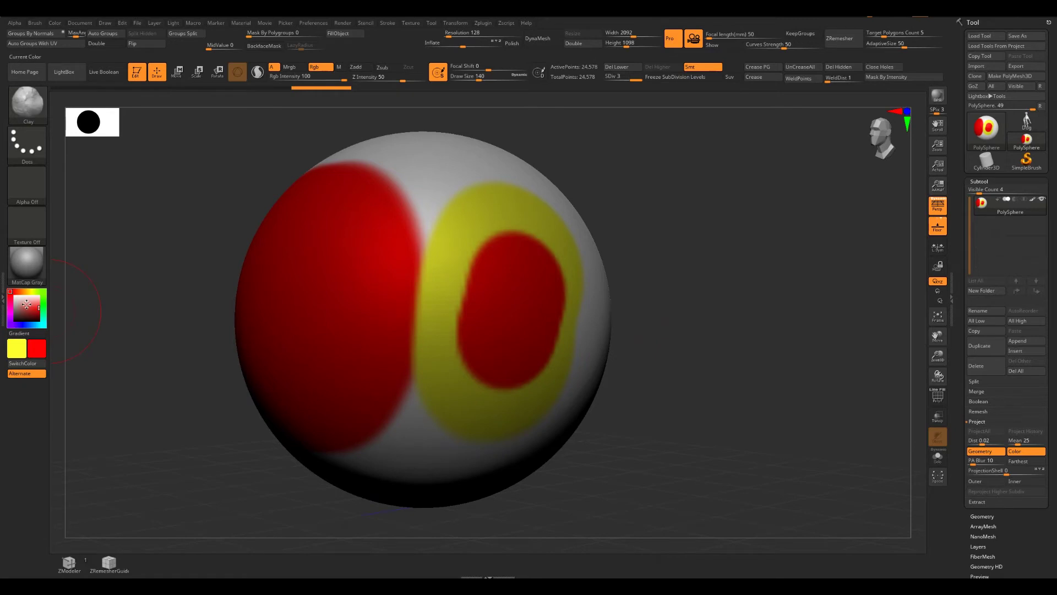
Change the main colour to black, set the draw size to 77 and sample red from the sphere's front
left_click(17, 319)
left_click_drag(690, 353, 629, 347)
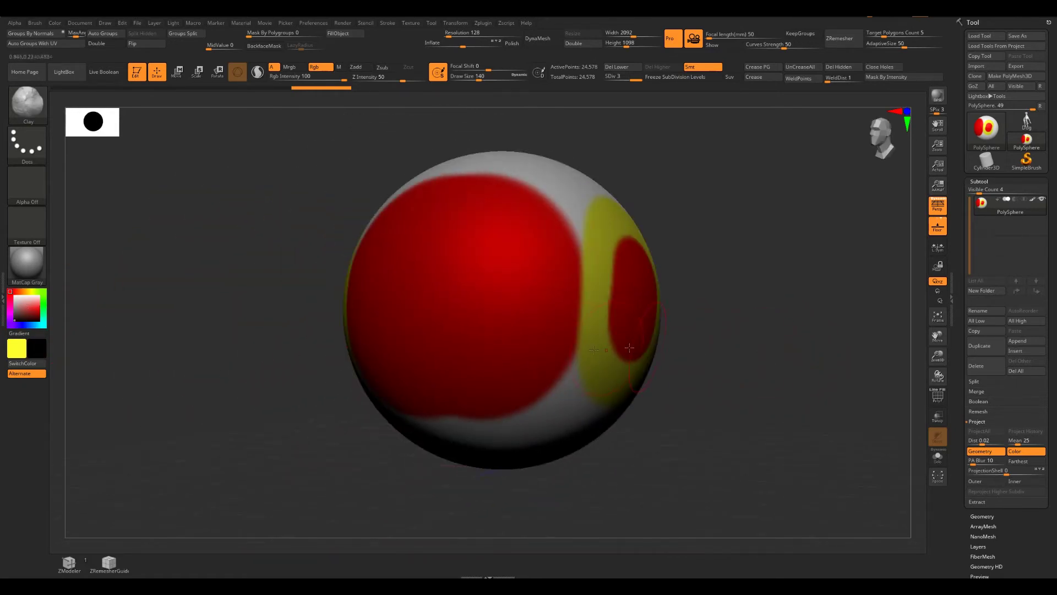
left_click_drag(748, 339, 761, 339)
left_click_drag(762, 339, 749, 345, "alt")
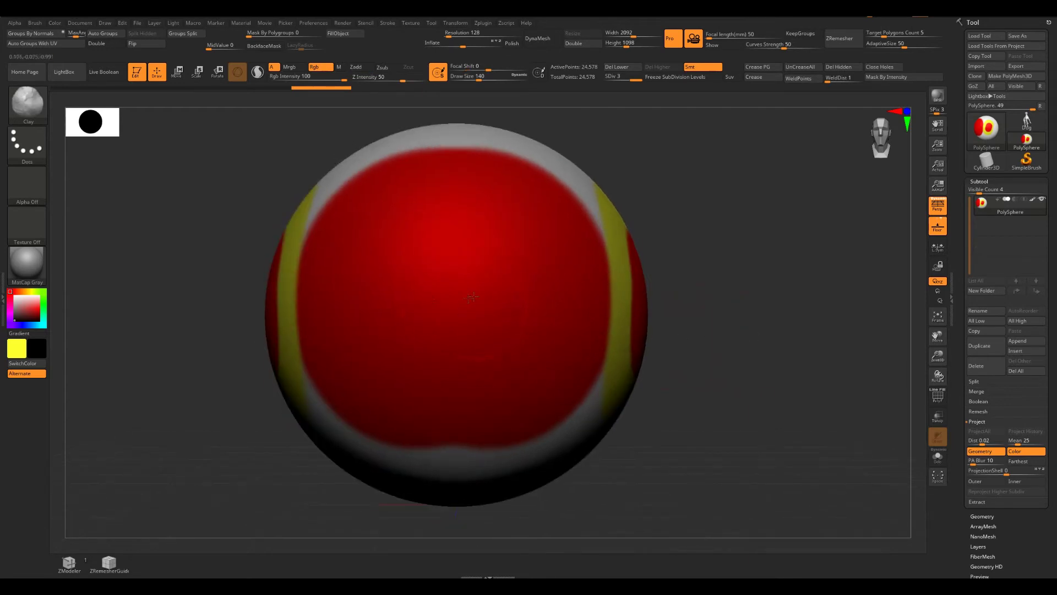
key("s")
left_click_drag(704, 275, 743, 267)
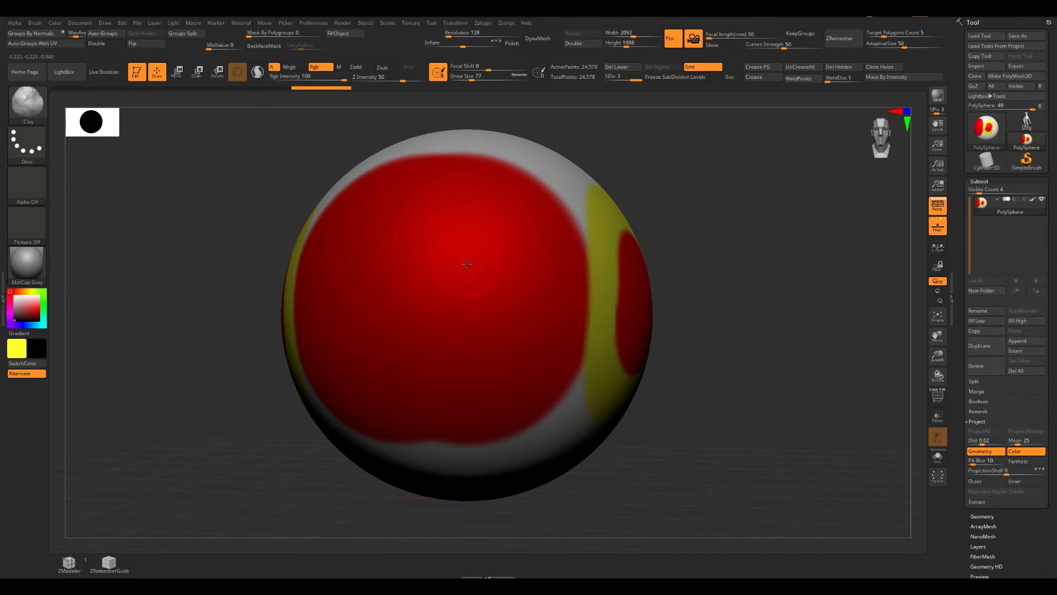
key("c")
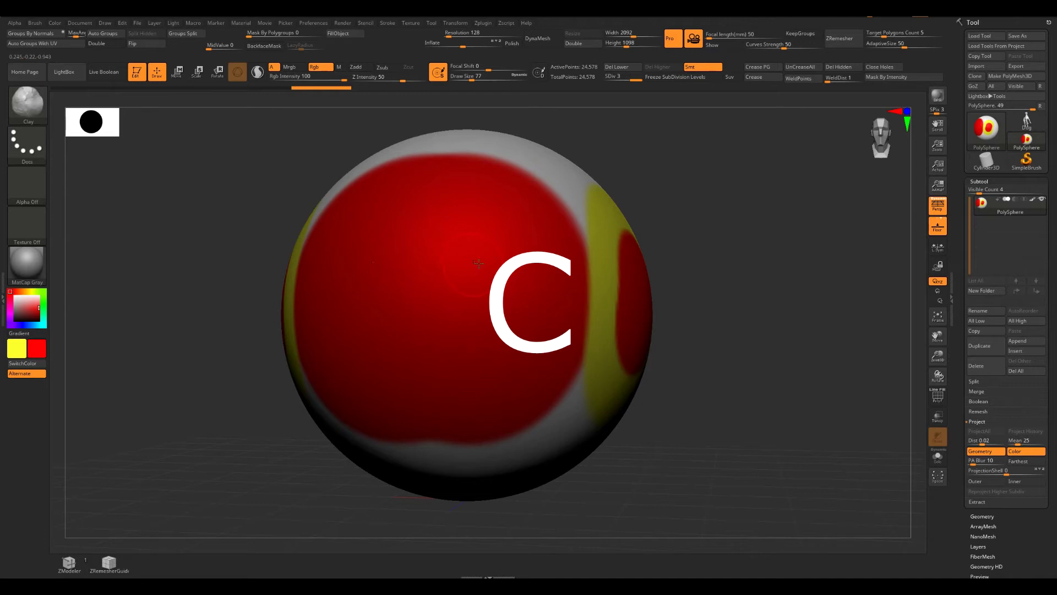
Sample the main colour from the yellow side patch and from the unpainted white surface
left_click_drag(750, 215, 510, 266)
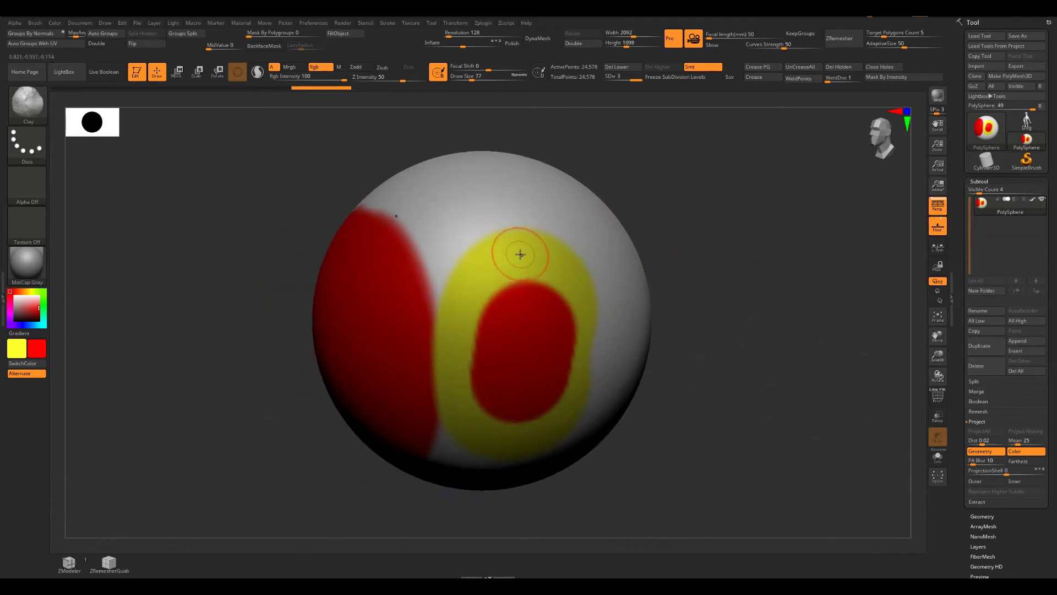
key("c")
key("c")
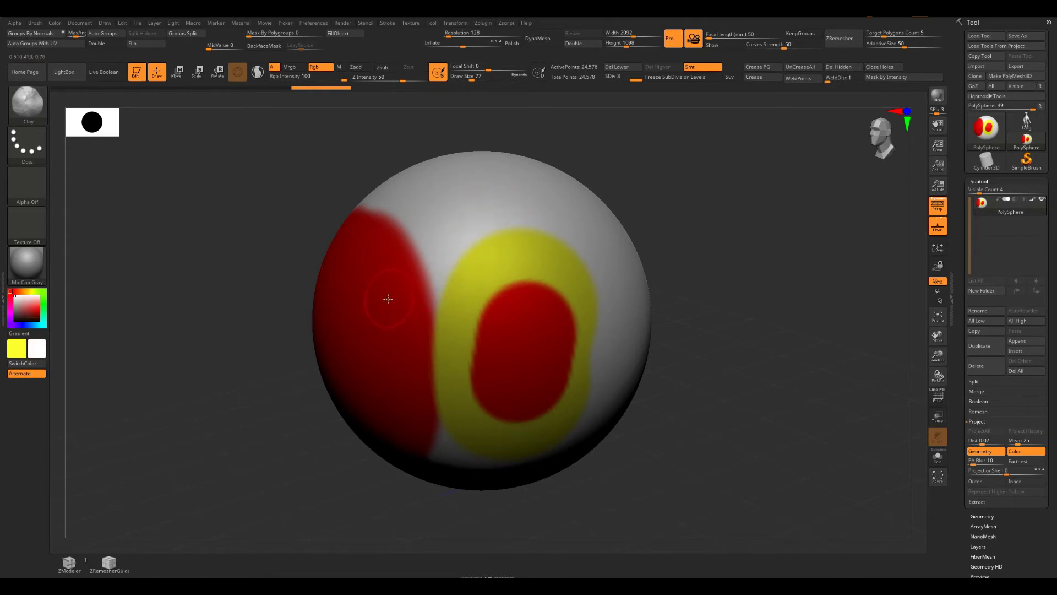
Set the draw size to 293, mask a round area on top of the sphere and invert the mask
left_click_drag(682, 236, 528, 329)
mouse_move(680, 296)
left_mouse_down()
mouse_move(691, 302)
mouse_move(643, 330)
mouse_move(683, 333)
mouse_move(698, 349)
mouse_move(682, 330)
left_mouse_up()
key("s")
left_click_drag(465, 282, 476, 282)
left_click(460, 278, "ctrl")
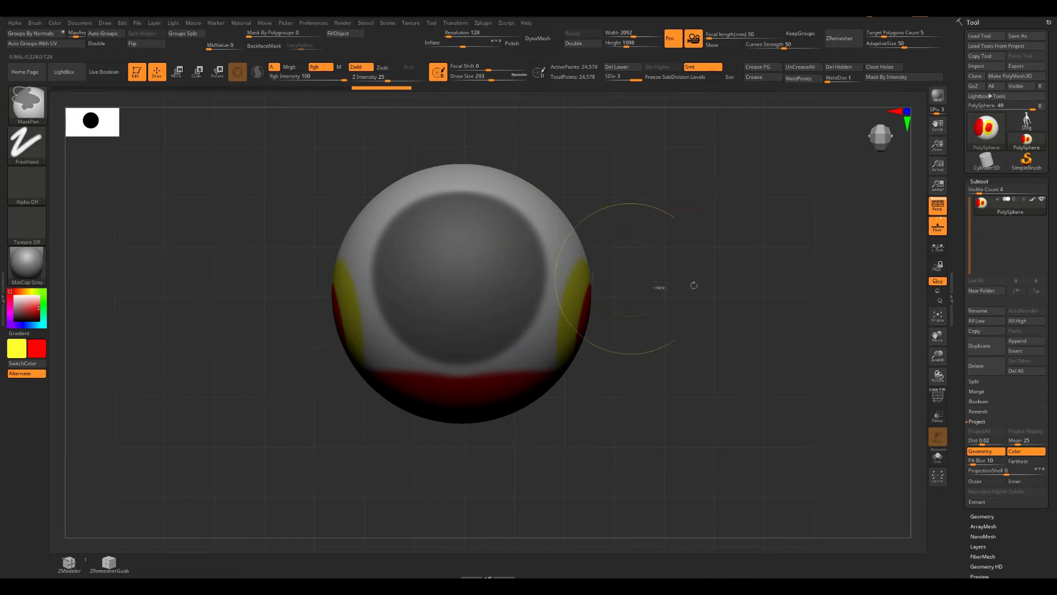
left_click(716, 275, "ctrl")
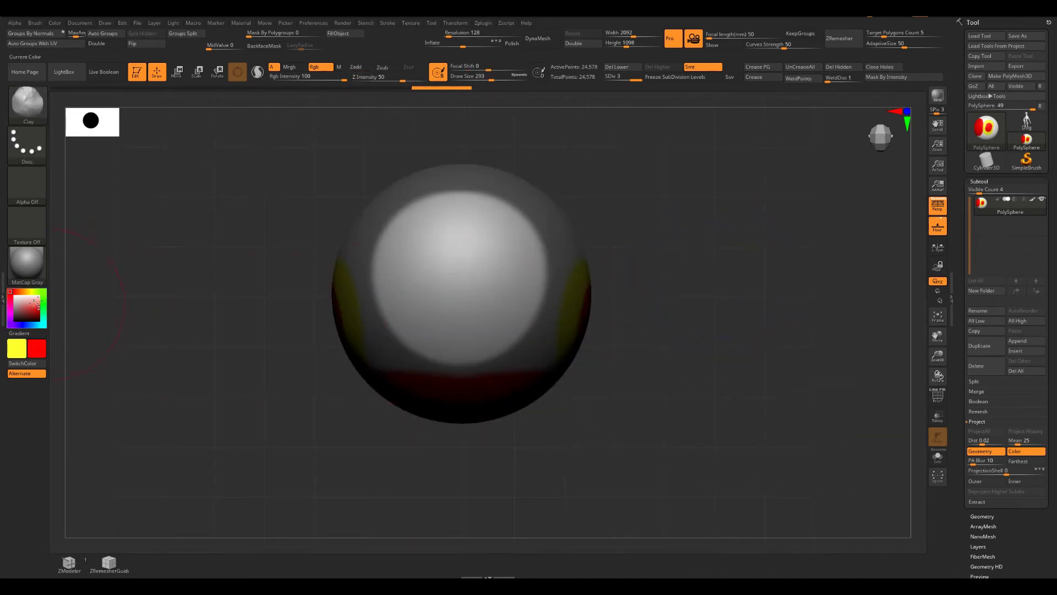
Pick green and paint the unmasked round area on top of the sphere
left_click(43, 298)
left_click(424, 239)
mouse_move(688, 231)
left_mouse_down()
mouse_move(715, 219)
mouse_move(688, 278)
mouse_move(717, 299)
mouse_move(728, 283)
mouse_move(727, 314)
mouse_move(720, 251)
mouse_move(746, 283)
mouse_move(670, 302)
mouse_move(743, 273)
mouse_move(689, 302)
mouse_move(685, 271)
left_mouse_up()
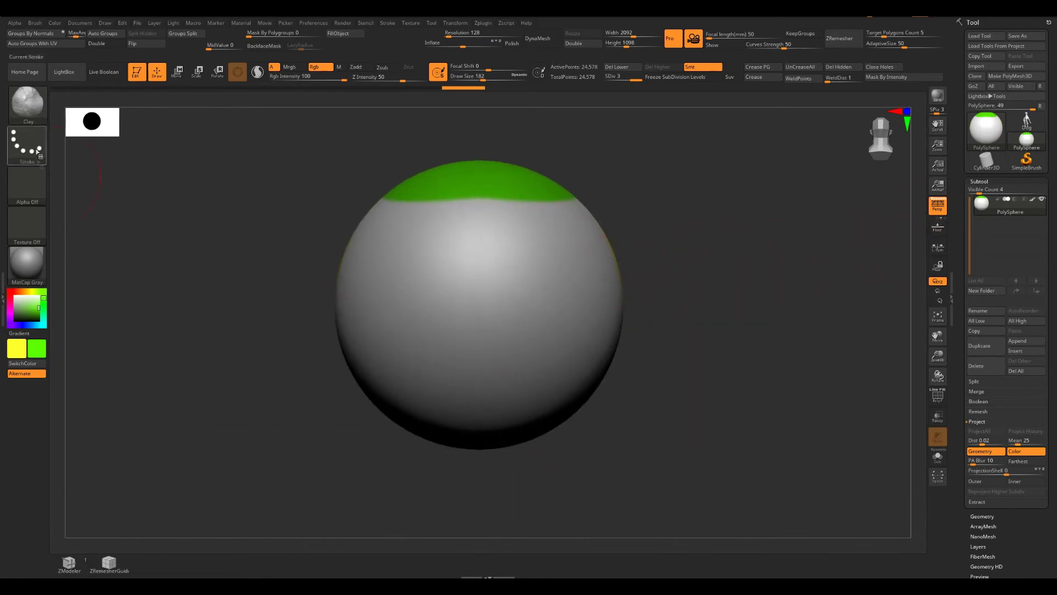
Assign the star-shaped Alpha 10 to the mask brush, try a freehand mask stroke on the sphere's back and undo it
left_click(27, 185, "ctrl")
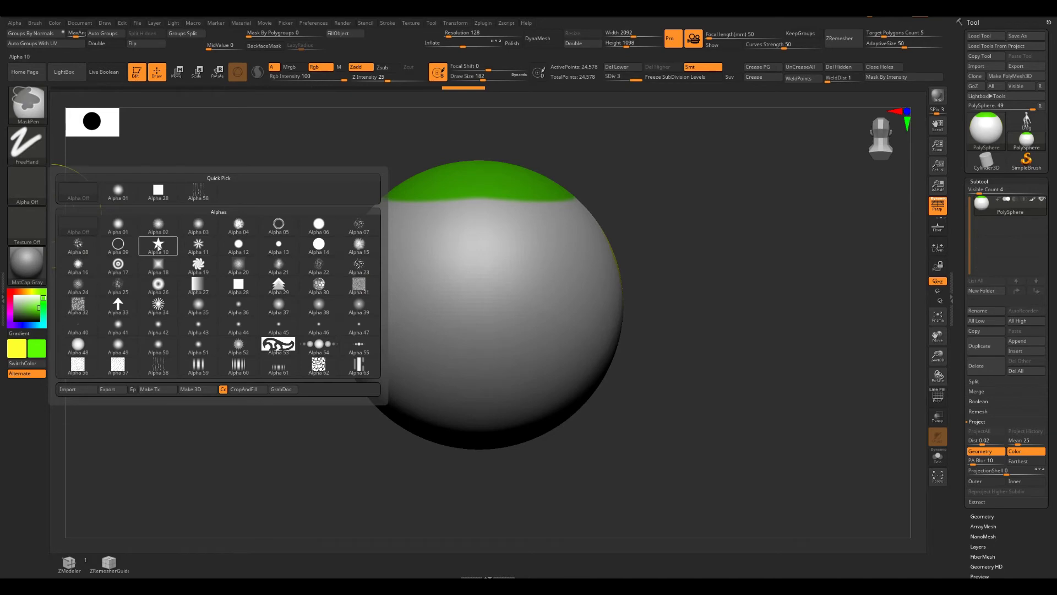
left_click(158, 246)
left_click_drag(465, 283, 471, 307, "ctrl")
key("ctrl+z")
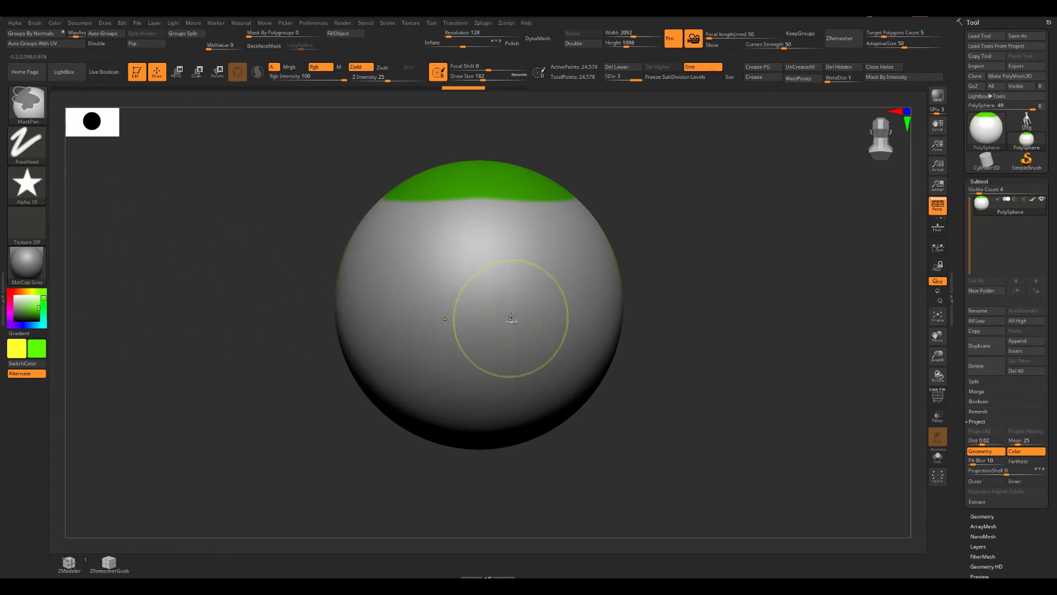
Set the masking stroke to DragRect, mask a single star on the back of the sphere and invert the mask
left_click(31, 144)
left_click(118, 154)
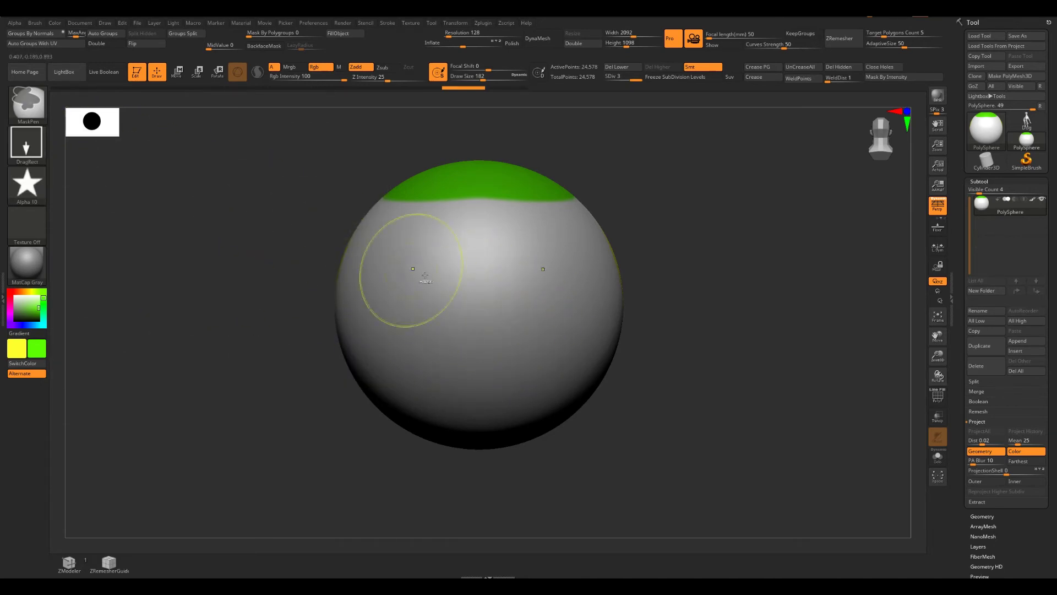
mouse_move(476, 290)
left_mouse_down("ctrl")
mouse_move(480, 402)
mouse_move(543, 418)
mouse_move(487, 477)
left_mouse_up("ctrl")
key("ctrl+z")
left_click_drag(477, 291, 416, 357, "ctrl")
left_click(718, 349, "ctrl")
left_click_drag(719, 349, 566, 336)
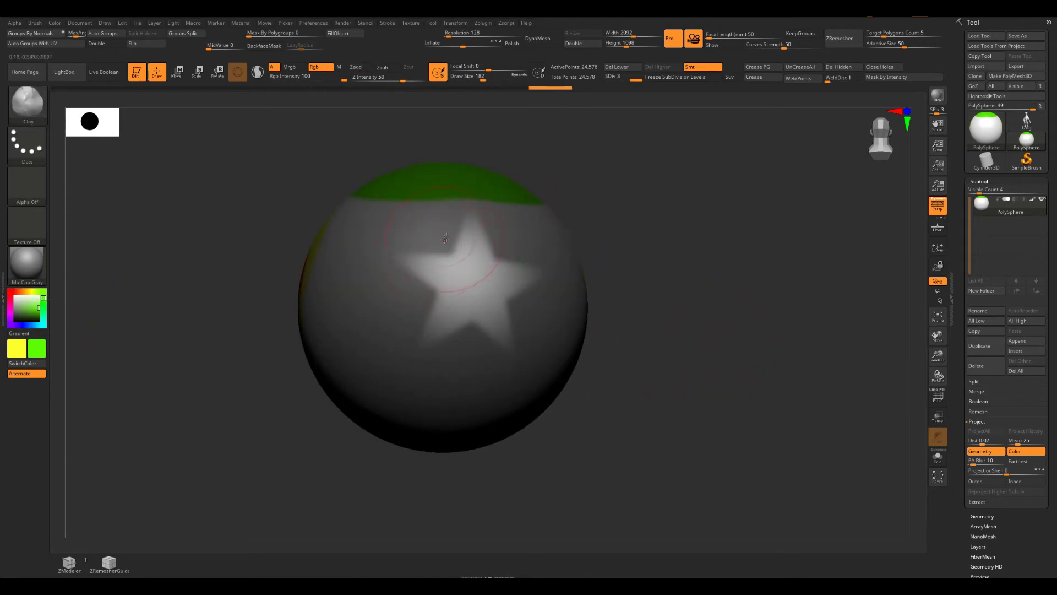
Try to paint the unmasked star green with freehand strokes and undo them
mouse_move(445, 237)
left_mouse_down()
mouse_move(457, 286)
mouse_move(529, 308)
left_mouse_up()
mouse_move(605, 337)
left_mouse_down()
mouse_move(708, 349)
mouse_move(731, 316)
mouse_move(626, 327)
left_mouse_up()
key("ctrl+z")
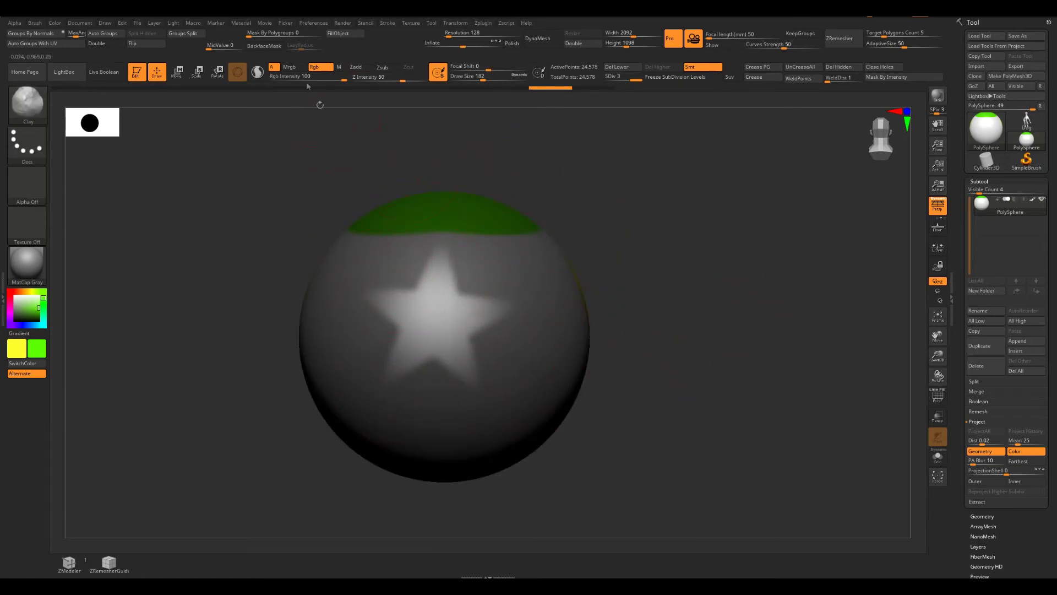
Fill the unmasked star on the sphere's back with green using FillObject and clear the mask
left_click(355, 37)
mouse_move(688, 308)
left_mouse_down()
mouse_move(698, 323)
mouse_move(675, 328)
mouse_move(682, 299)
mouse_move(701, 321)
left_mouse_up()
left_click(675, 295, "ctrl")
mouse_move(701, 321)
left_mouse_down()
mouse_move(717, 315)
mouse_move(703, 298)
mouse_move(657, 292)
mouse_move(658, 325)
mouse_move(708, 319)
mouse_move(733, 271)
mouse_move(720, 332)
mouse_move(809, 202)
left_mouse_up()
Hide the PolySphere's painted colours and pick green as the current colour to preview it on the sphere
mouse_move(1037, 203)
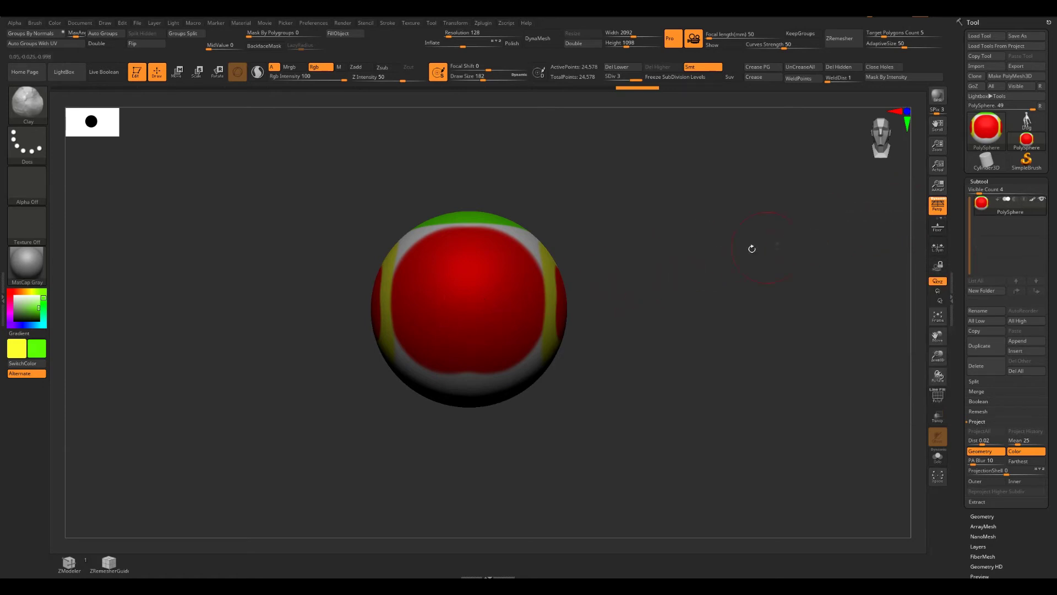
left_click(1033, 202)
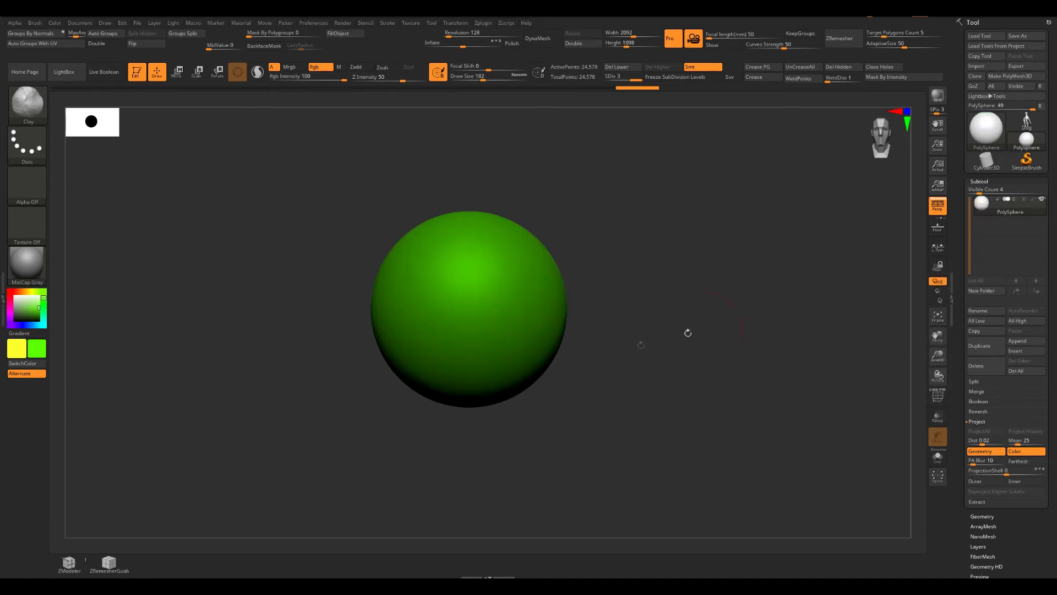
left_click_drag(673, 312, 697, 286)
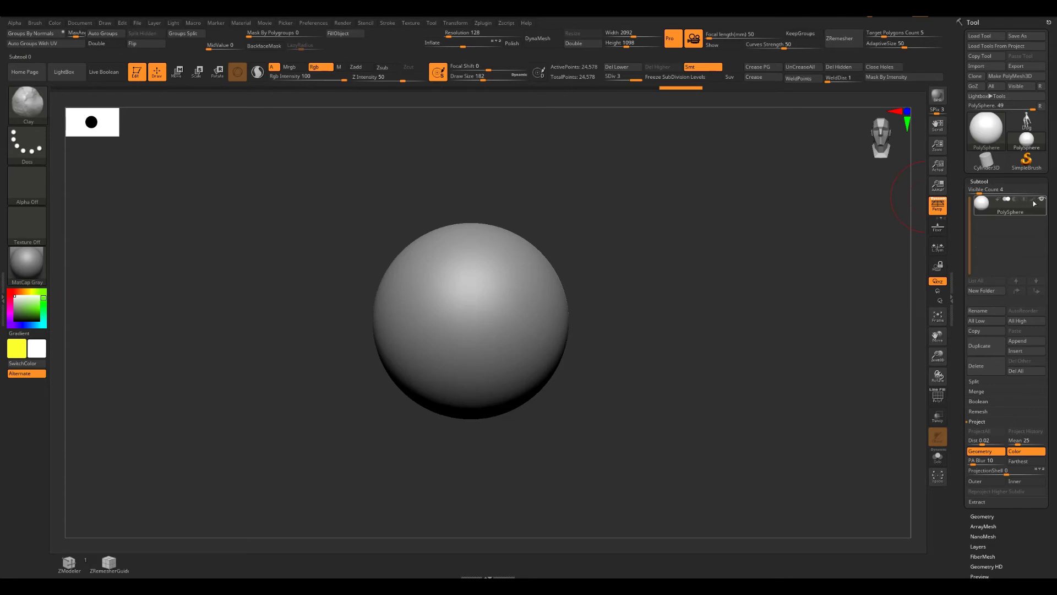
left_click_drag(643, 284, 644, 270, "alt")
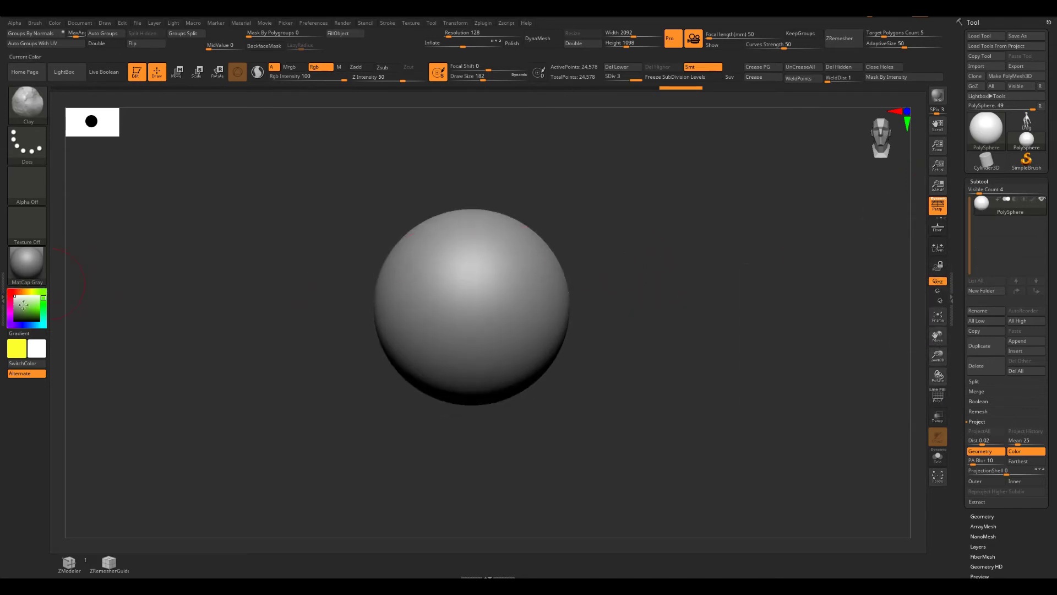
left_click(37, 312)
left_click_drag(35, 300, 38, 307)
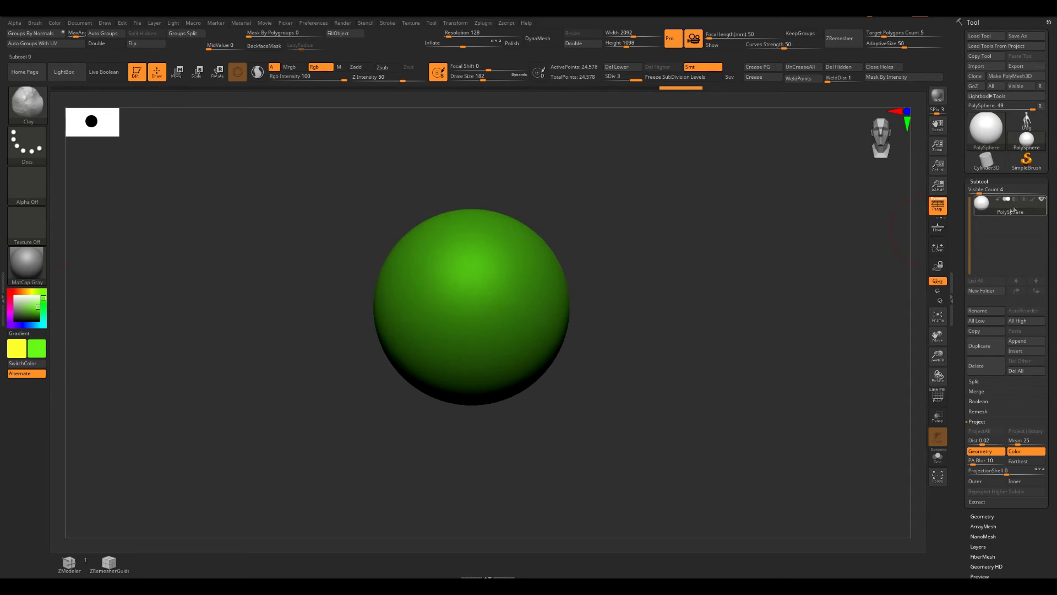
Show the PolySphere's painted colours for comparison, hide them again and reset the current colour to white
left_click(1033, 199)
left_click_drag(632, 311, 606, 309)
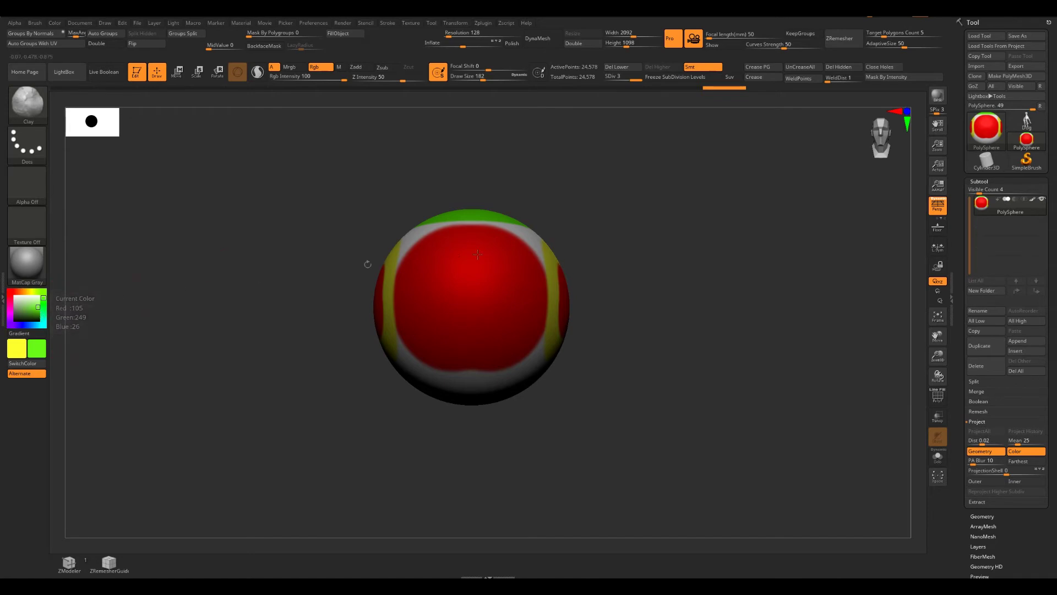
left_click(1033, 200)
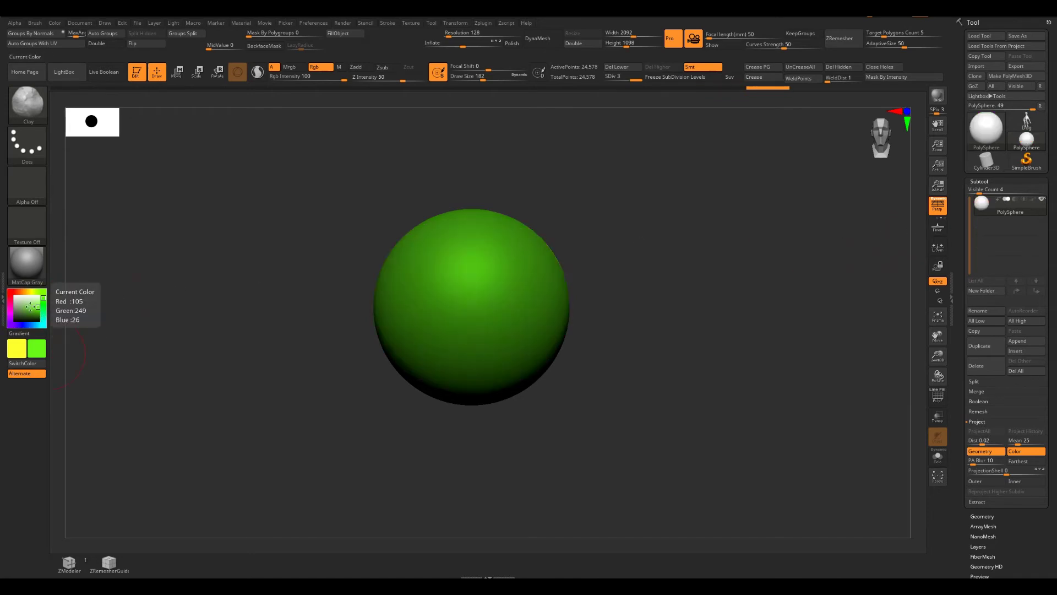
left_click(14, 296)
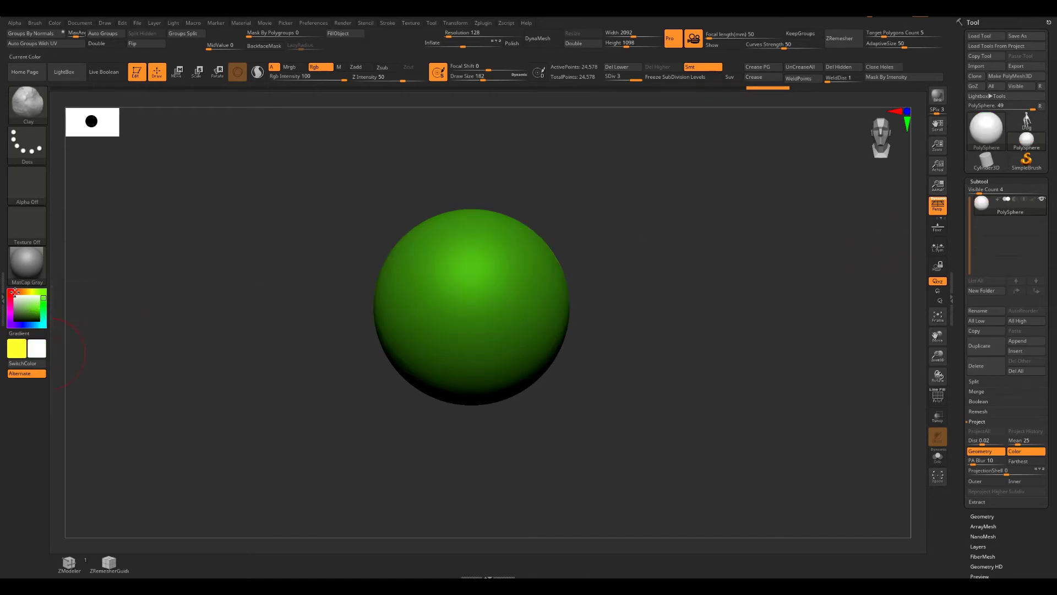
Paint a wide symmetrical dark green patch on the front of the sphere
mouse_move(513, 293)
right_mouse_down()
mouse_move(686, 302)
mouse_move(600, 307)
mouse_move(680, 305)
mouse_move(714, 328)
right_mouse_up()
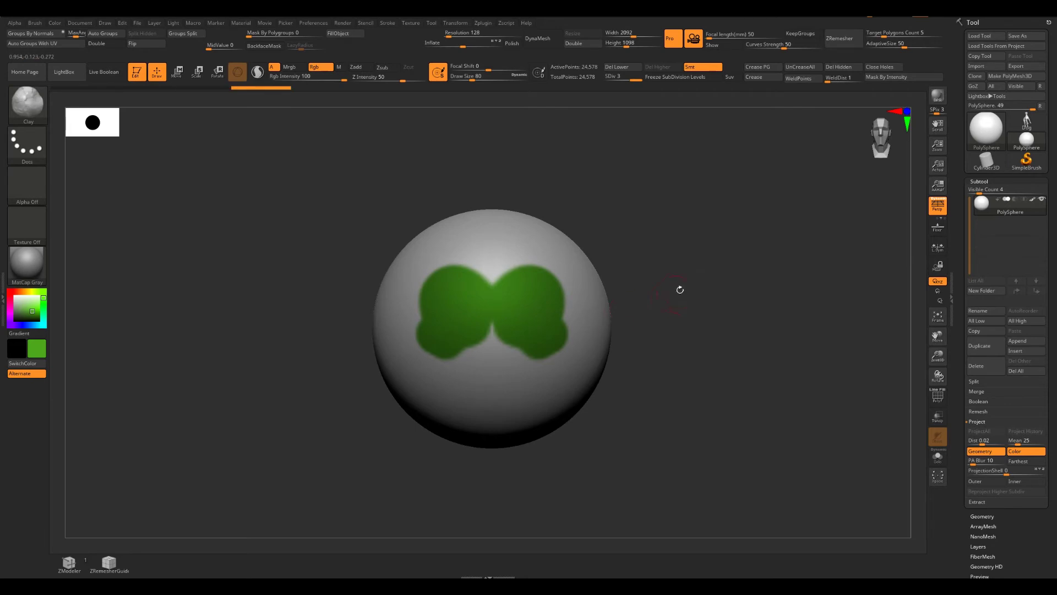
mouse_move(680, 288)
right_mouse_down("ctrl")
mouse_move(704, 295)
mouse_move(512, 307)
right_mouse_up("ctrl")
mouse_move(500, 297)
left_mouse_down()
mouse_move(533, 331)
mouse_move(569, 324)
mouse_move(573, 286)
mouse_move(479, 276)
mouse_move(536, 307)
mouse_move(556, 283)
mouse_move(545, 272)
left_mouse_up()
left_click_drag(683, 250, 668, 310)
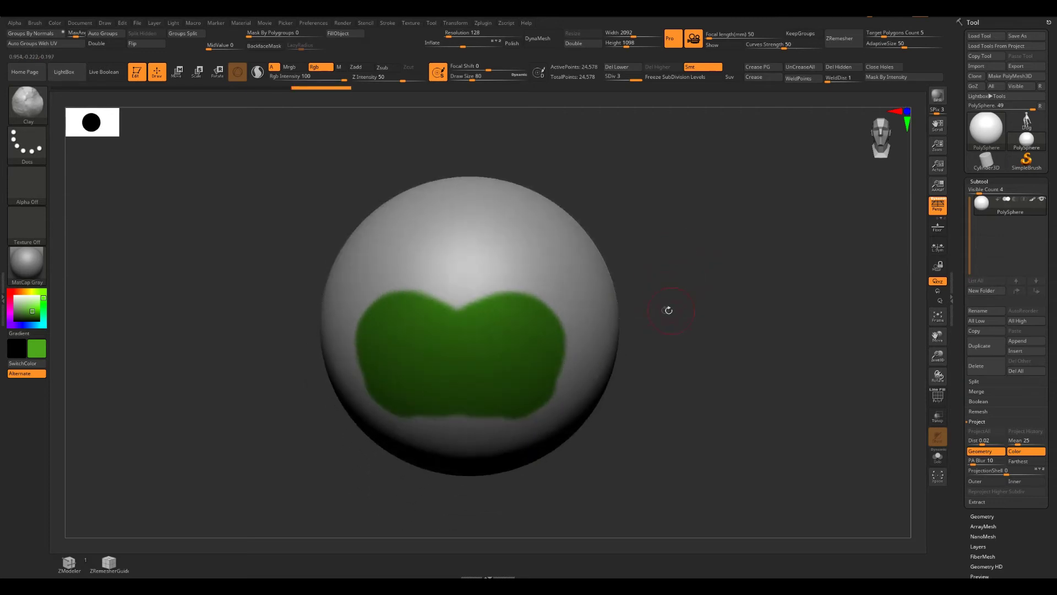
Set the Rgb Intensity to 26 and paint a pair of green vertical strips above the patch
left_click_drag(697, 198, 673, 245, "alt")
mouse_move(637, 290)
left_mouse_down("alt")
mouse_move(637, 279)
mouse_move(628, 283)
left_mouse_up("alt")
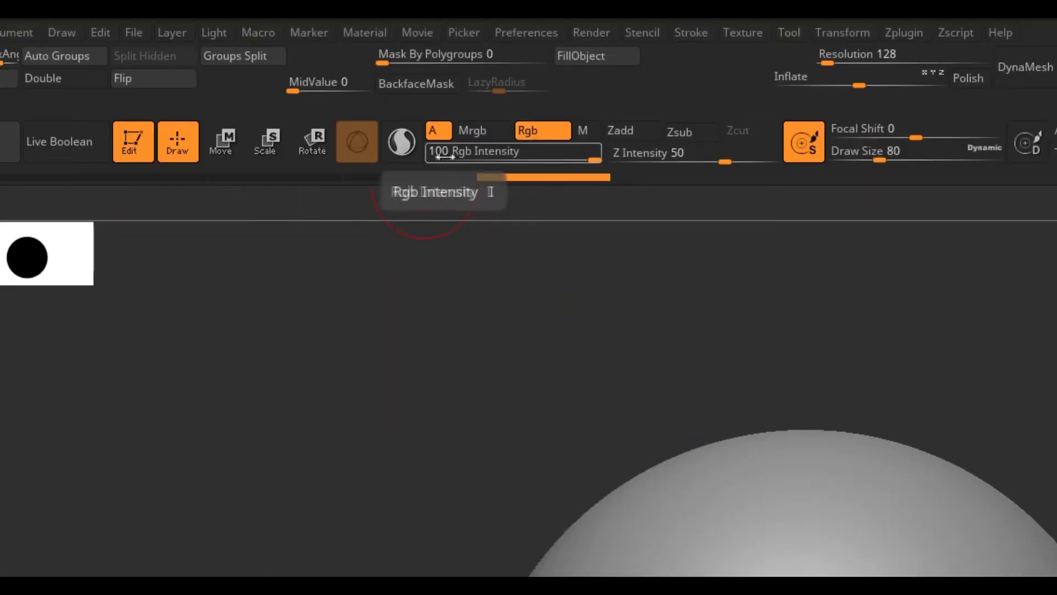
left_click_drag(593, 164, 579, 159)
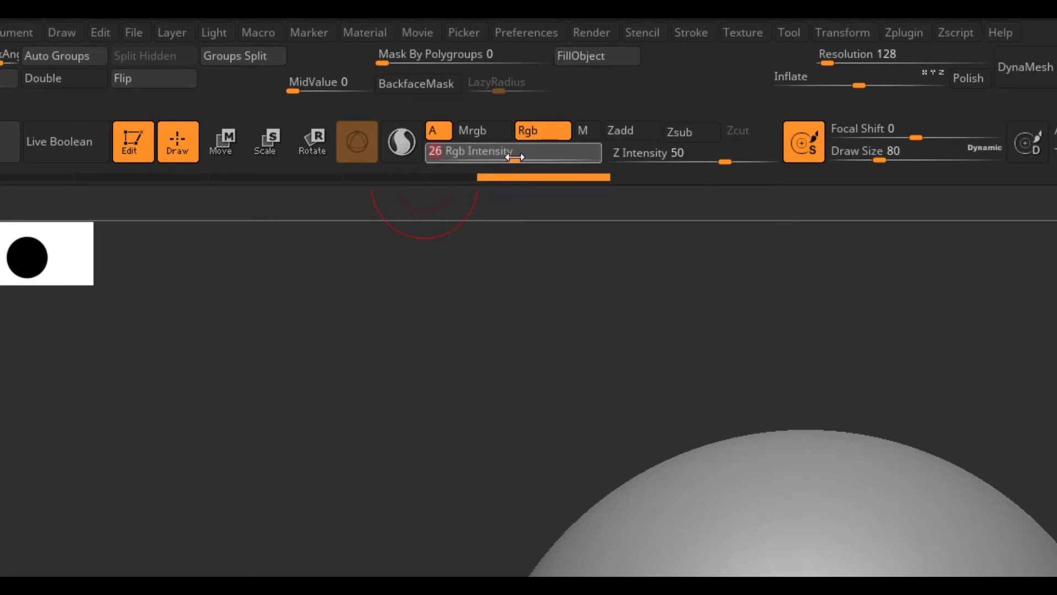
left_click_drag(856, 523, 873, 519)
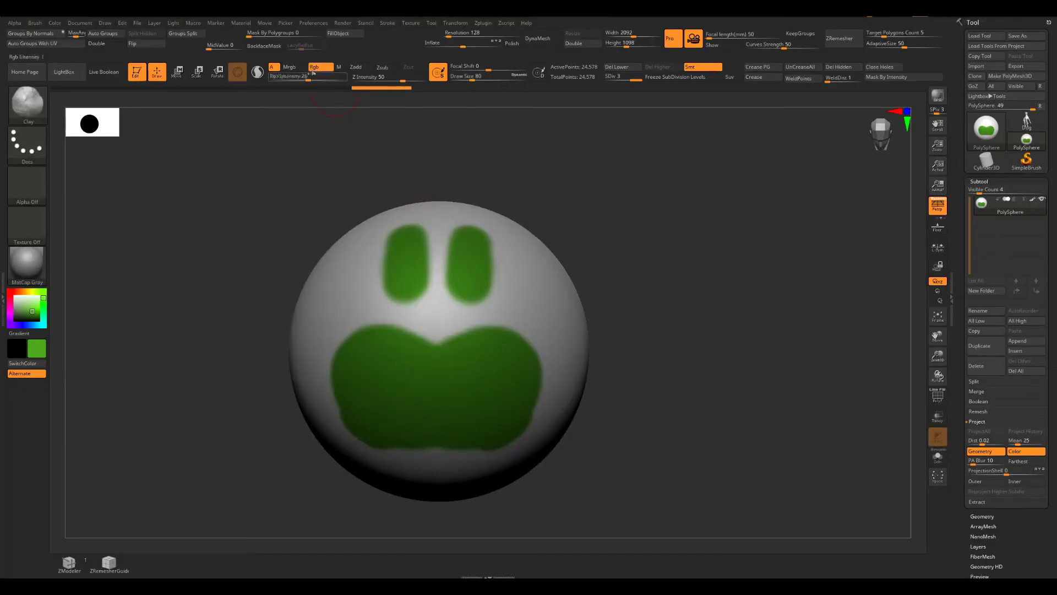
Set the Rgb Intensity to 5 and paint faint green strips around the sides, top and underside of the sphere
left_click_drag(312, 73, 286, 75)
left_click_drag(539, 274, 525, 297)
left_click_drag(616, 274, 716, 250, "alt")
left_click_drag(716, 250, 674, 264)
left_click_drag(602, 283, 563, 329)
left_click_drag(686, 353, 678, 293)
left_click_drag(507, 338, 616, 312)
mouse_move(736, 293)
left_mouse_down()
mouse_move(738, 302)
mouse_move(708, 283)
mouse_move(684, 365)
left_mouse_up()
mouse_move(391, 205)
left_mouse_down()
mouse_move(426, 239)
mouse_move(557, 311)
left_mouse_up()
left_click_drag(733, 324, 669, 283)
left_click_drag(481, 272, 578, 329)
left_click_drag(710, 366, 720, 325)
left_click_drag(587, 315, 590, 424)
mouse_move(680, 330)
left_mouse_down()
mouse_move(713, 368)
mouse_move(737, 359)
mouse_move(733, 397)
mouse_move(705, 330)
mouse_move(695, 355)
left_mouse_up()
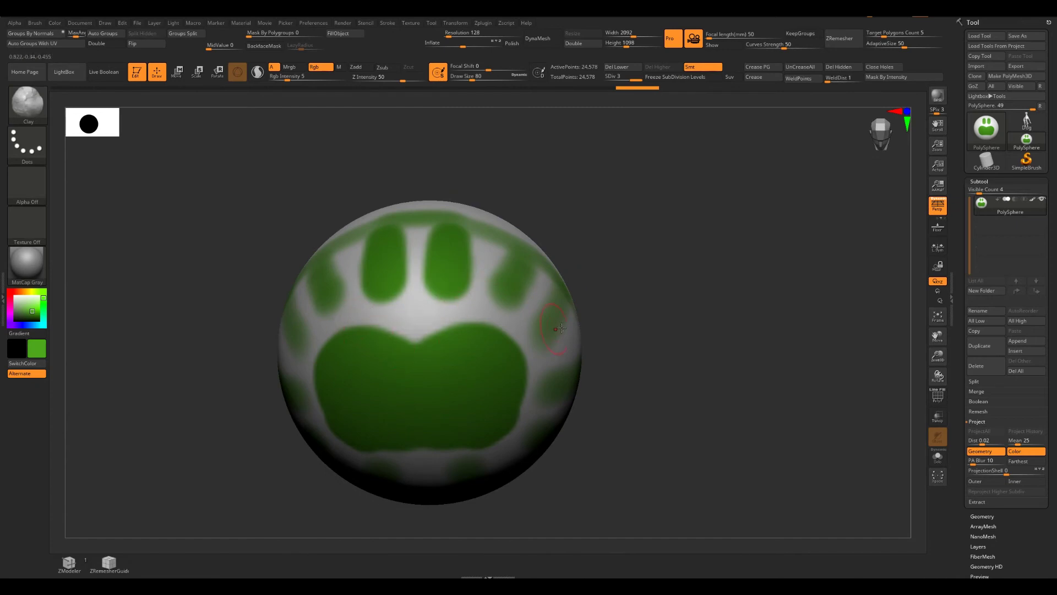
Turn off Zadd for the Smooth brush and blend the edges of the green paint across the sphere
left_click_drag(677, 298, 645, 310, "alt")
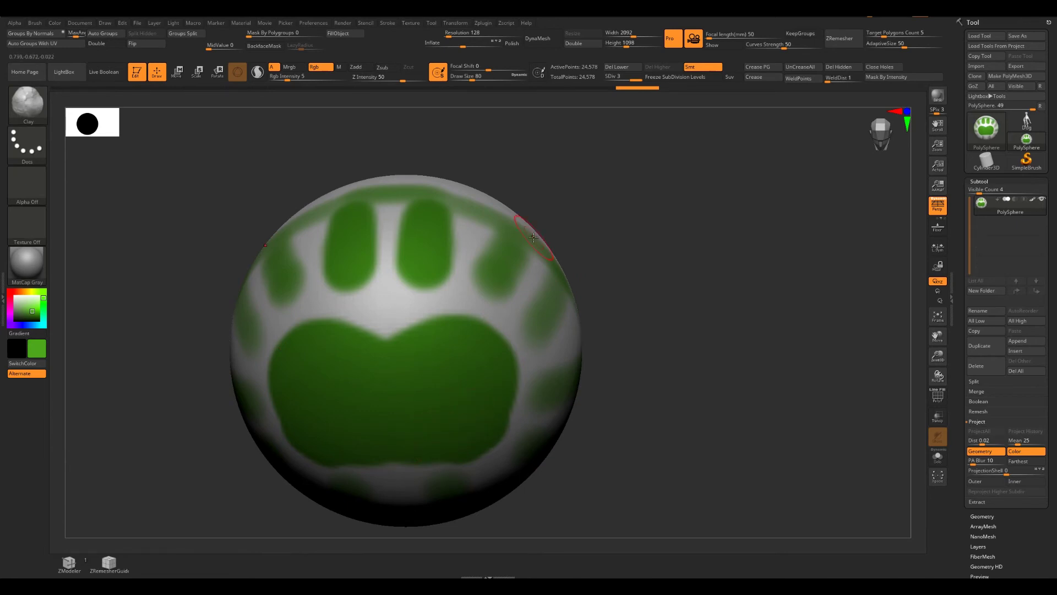
key("shift")
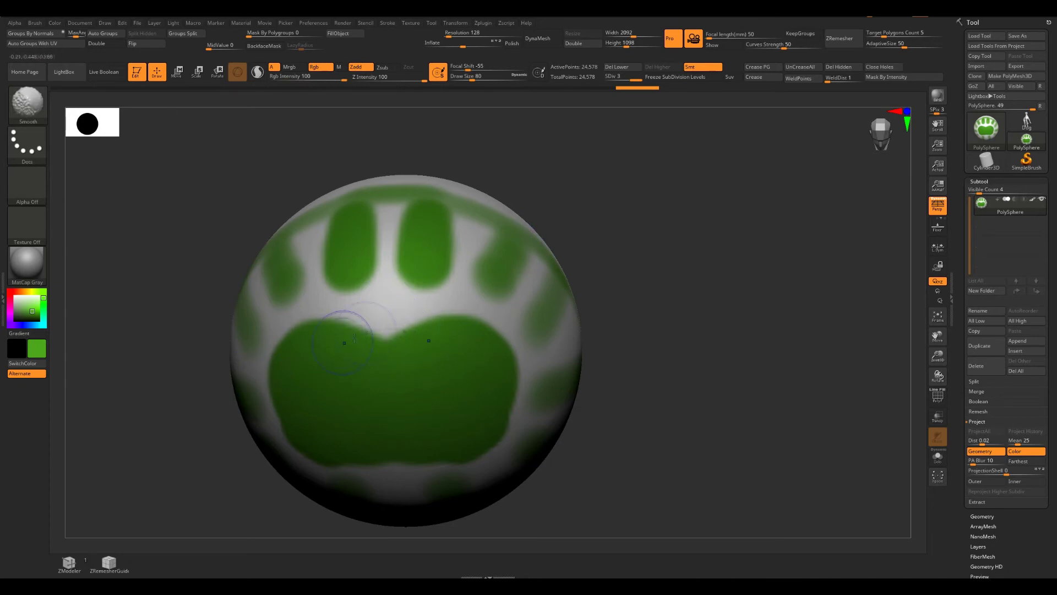
left_click(365, 68, "shift")
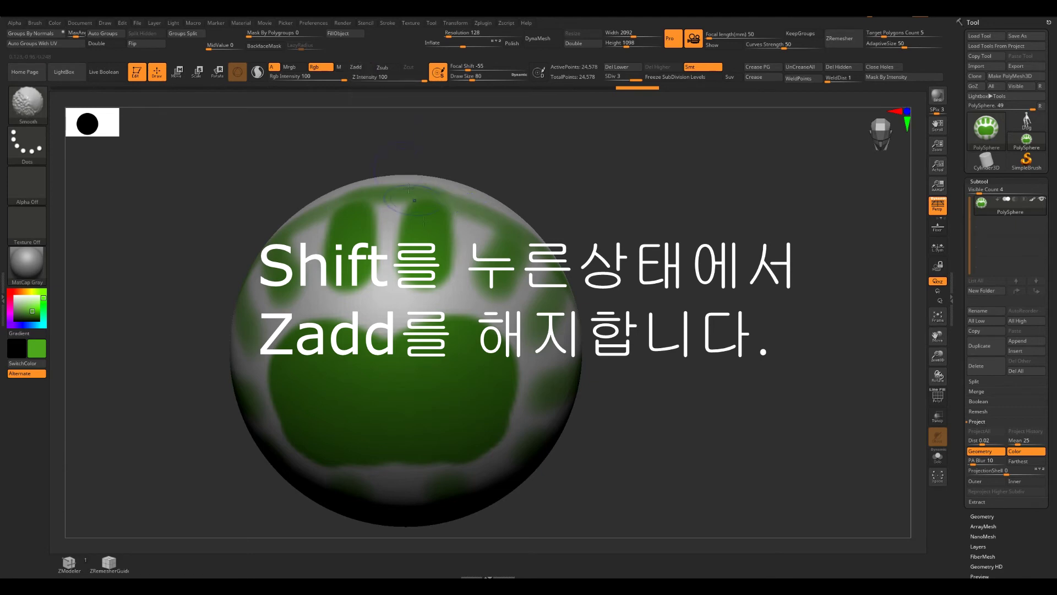
mouse_move(476, 326)
left_mouse_down("shift")
mouse_move(517, 386)
mouse_move(480, 445)
mouse_move(429, 449)
left_mouse_up("shift")
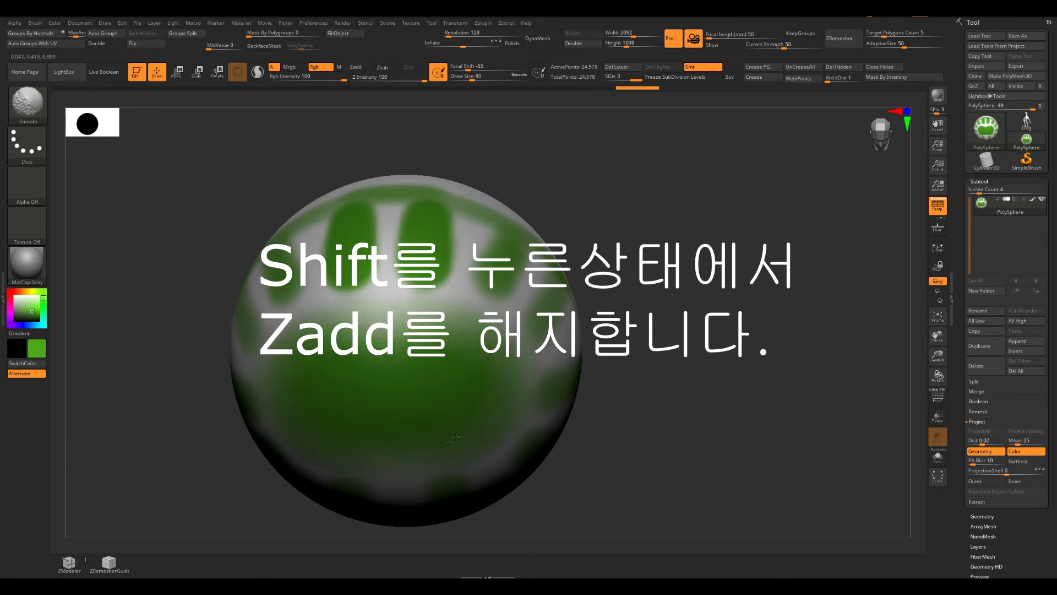
mouse_move(647, 324)
left_mouse_down()
mouse_move(682, 295)
mouse_move(631, 326)
left_mouse_up()
mouse_move(455, 294)
left_mouse_down("shift")
mouse_move(456, 254)
mouse_move(437, 219)
mouse_move(514, 278)
mouse_move(562, 340)
left_mouse_up("shift")
left_click_drag(609, 283, 680, 259)
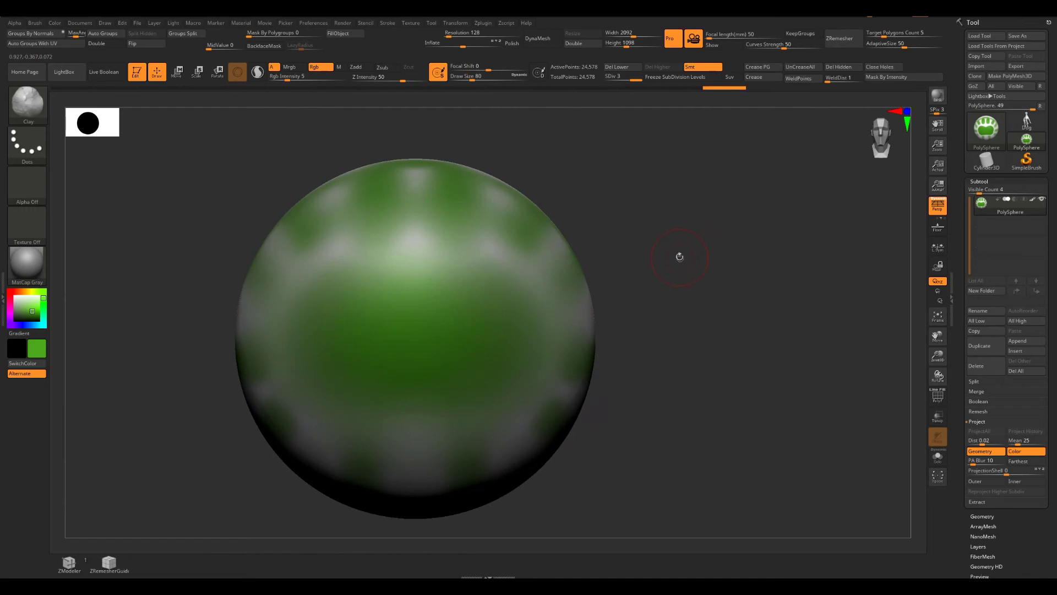
key("shift")
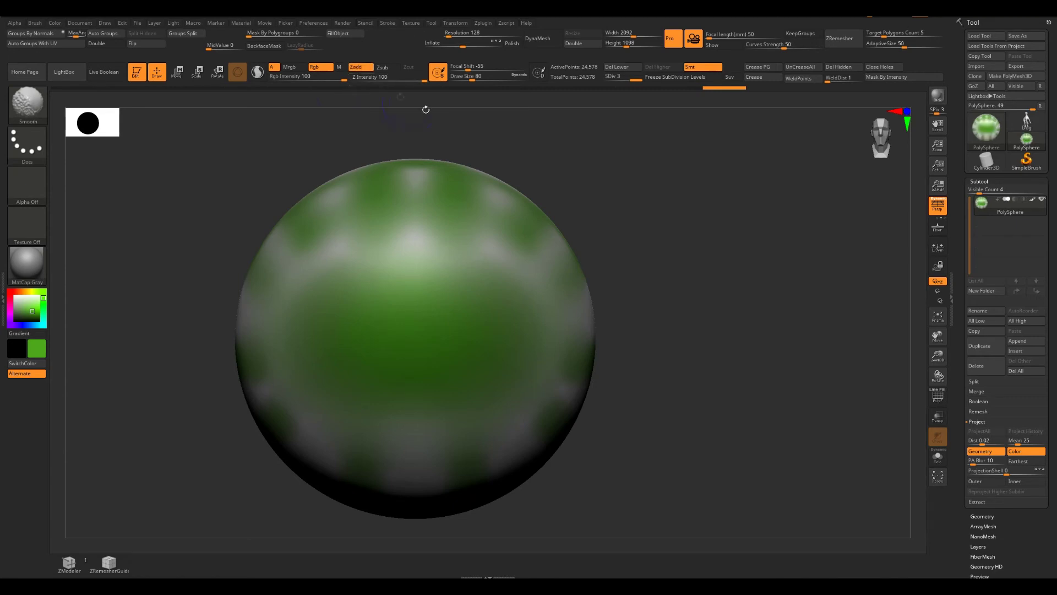
left_click_drag(710, 288, 637, 324)
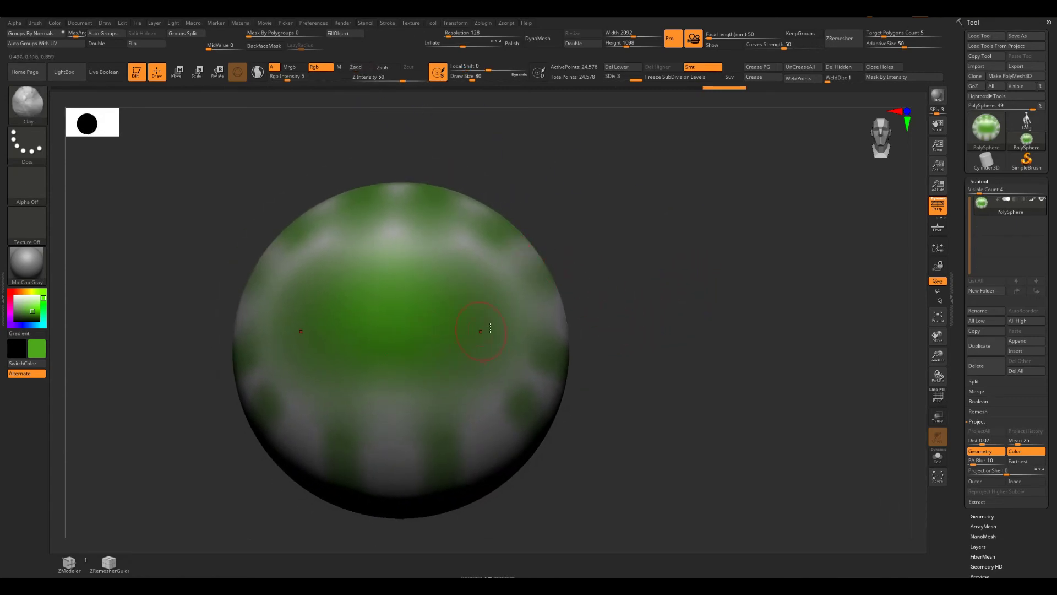
key("shift")
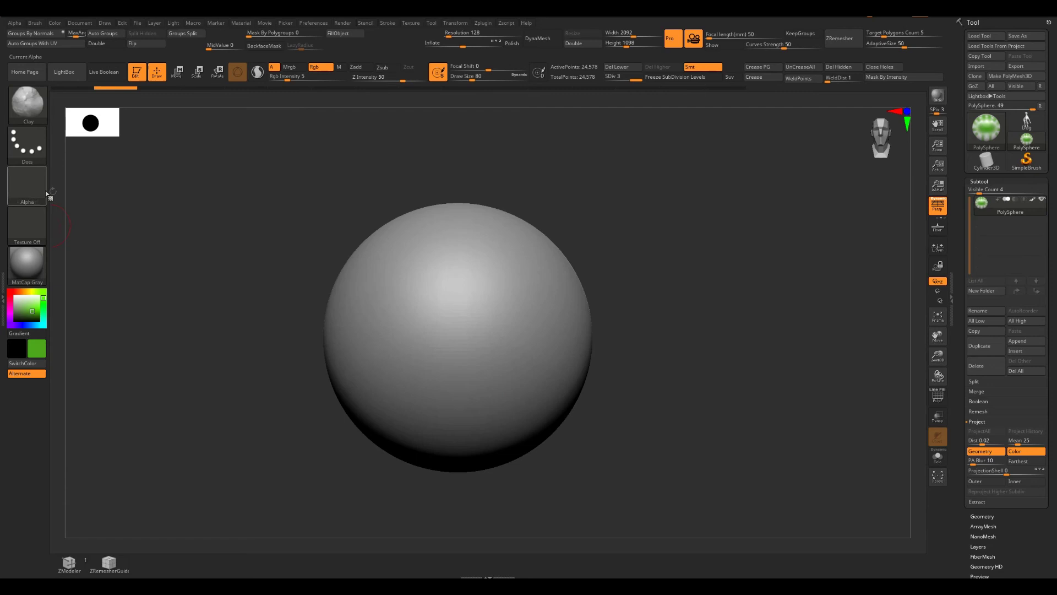
Change the sphere's material from MatCap Gray to SkinShade4
mouse_move(40, 275)
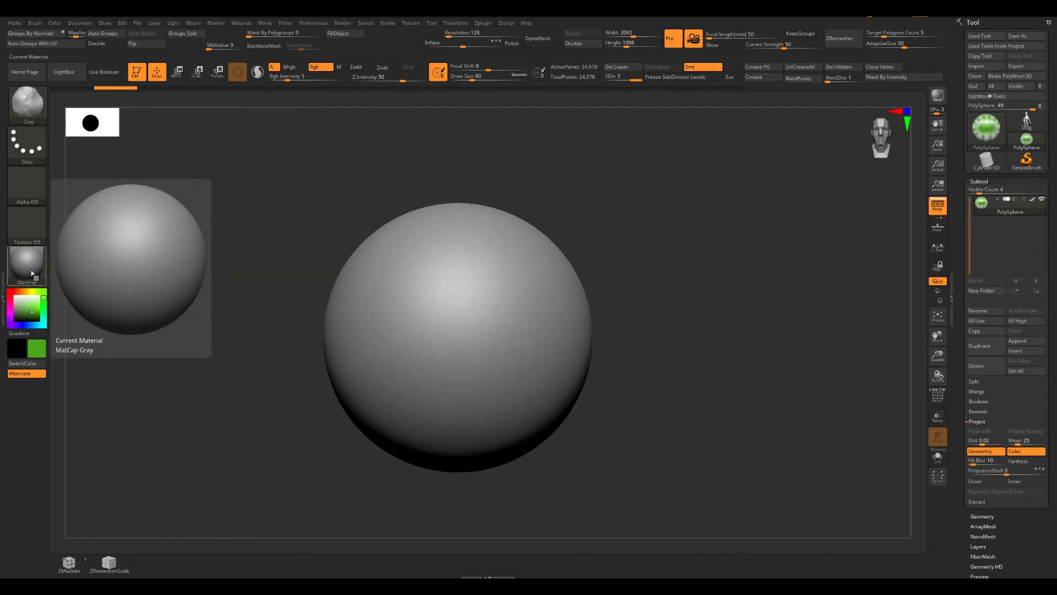
left_click(33, 273)
mouse_move(194, 487)
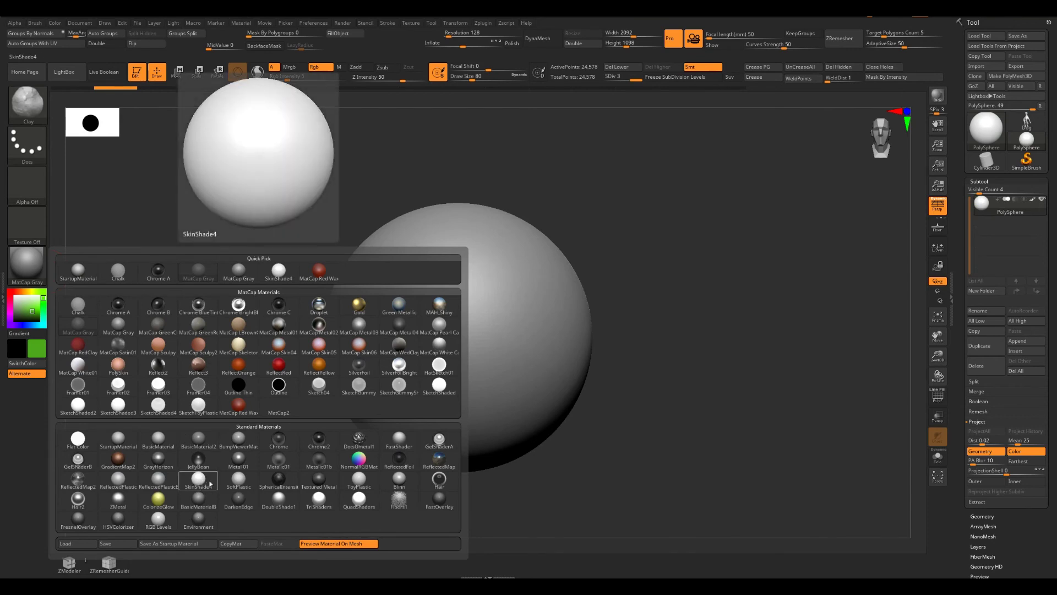
left_click(202, 482)
mouse_move(676, 381)
left_mouse_down()
mouse_move(663, 377)
mouse_move(682, 331)
left_mouse_up()
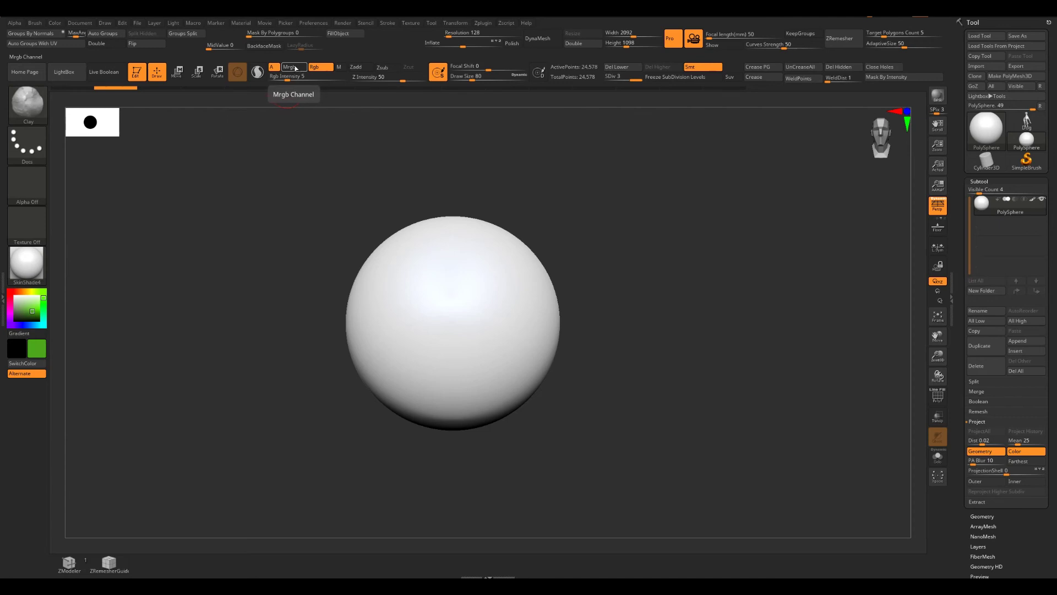
Enable the Mrgb channel, pick a light orange skin tone and paint a test stroke on the sphere's front
left_click(293, 68)
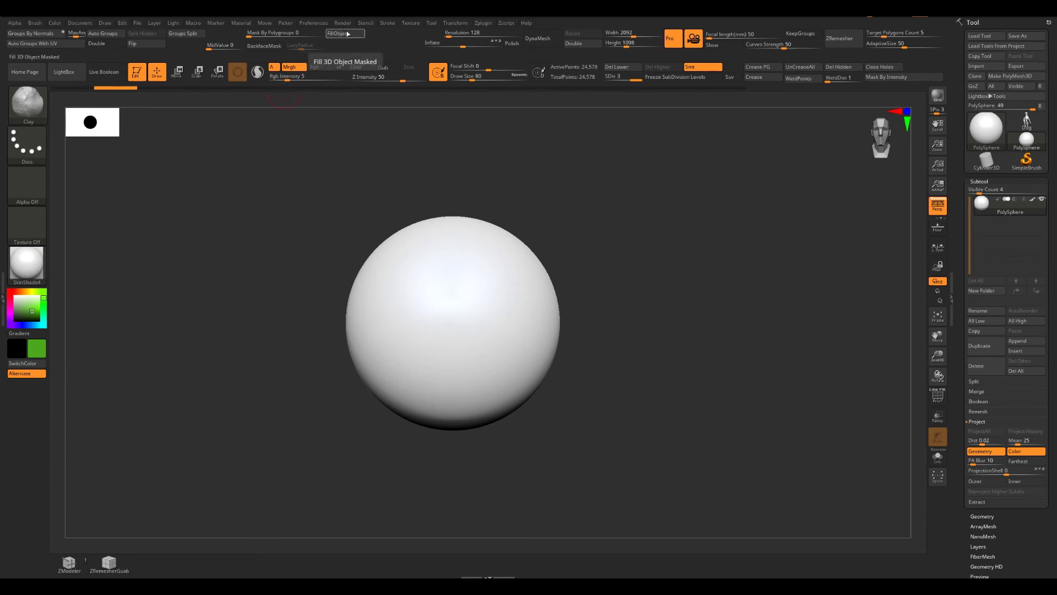
left_click(15, 296)
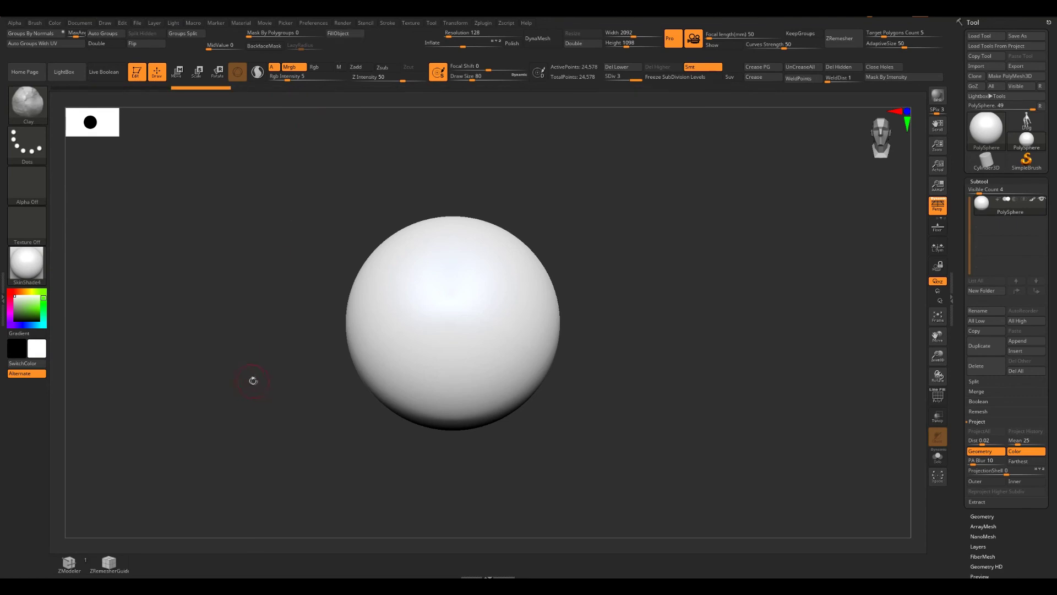
left_click_drag(252, 387, 70, 335)
left_click(23, 291)
left_click(31, 301)
mouse_move(433, 300)
left_mouse_down()
mouse_move(444, 330)
mouse_move(472, 314)
left_mouse_up()
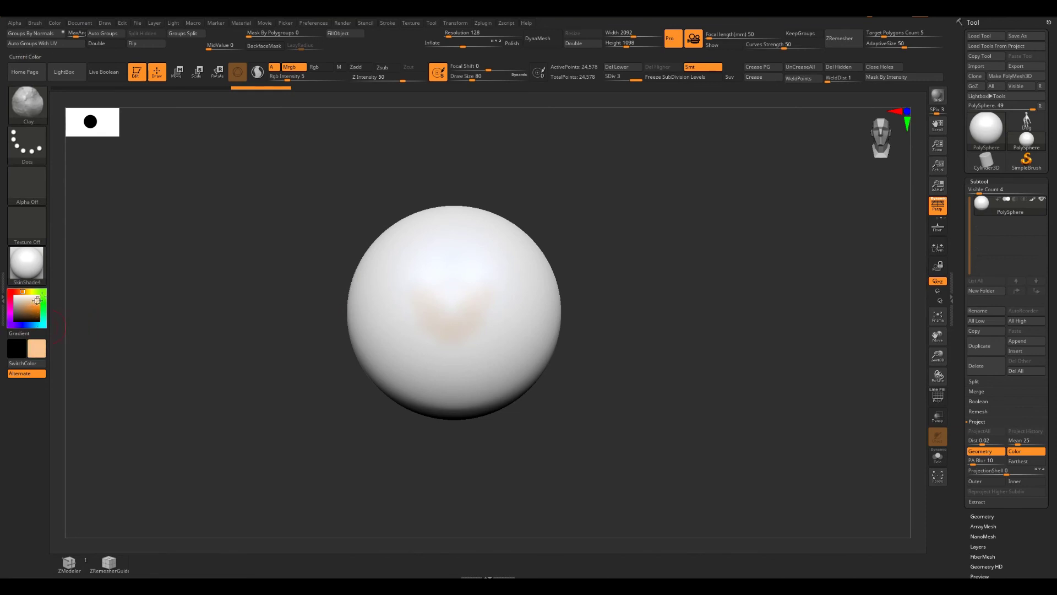
Set the Rgb Intensity to 100 and the draw size to 262, and cover the whole sphere with the skin tone
left_click_drag(325, 80, 345, 81)
key("s")
mouse_move(474, 278)
left_mouse_down()
mouse_move(499, 279)
mouse_move(451, 394)
mouse_move(490, 301)
mouse_move(523, 311)
mouse_move(457, 218)
left_mouse_up()
left_click(513, 304)
mouse_move(569, 343)
left_mouse_down()
mouse_move(651, 349)
mouse_move(640, 293)
mouse_move(593, 262)
mouse_move(583, 456)
left_mouse_up()
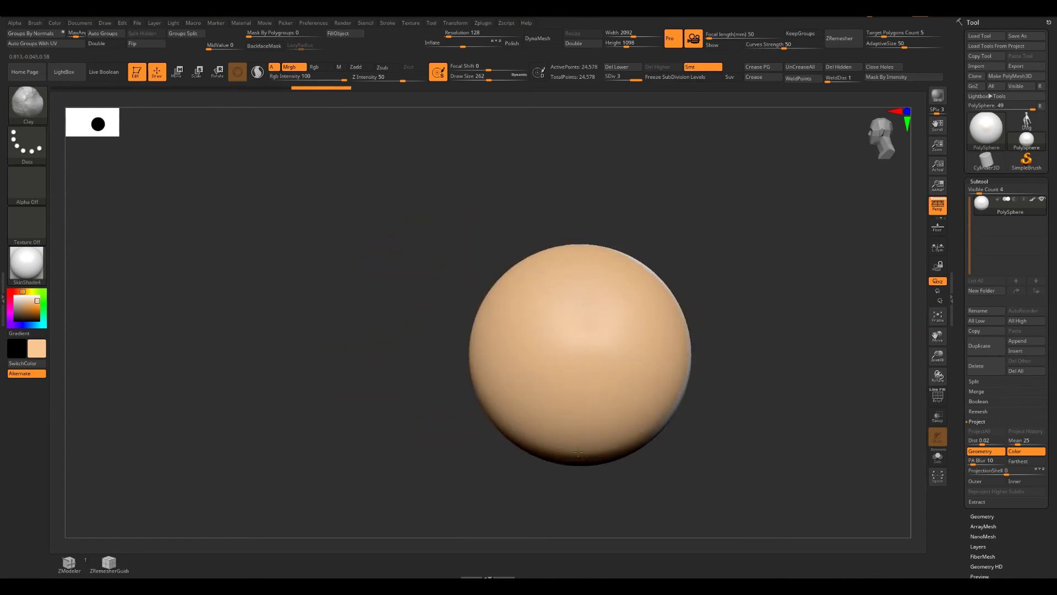
left_click_drag(659, 280, 703, 262)
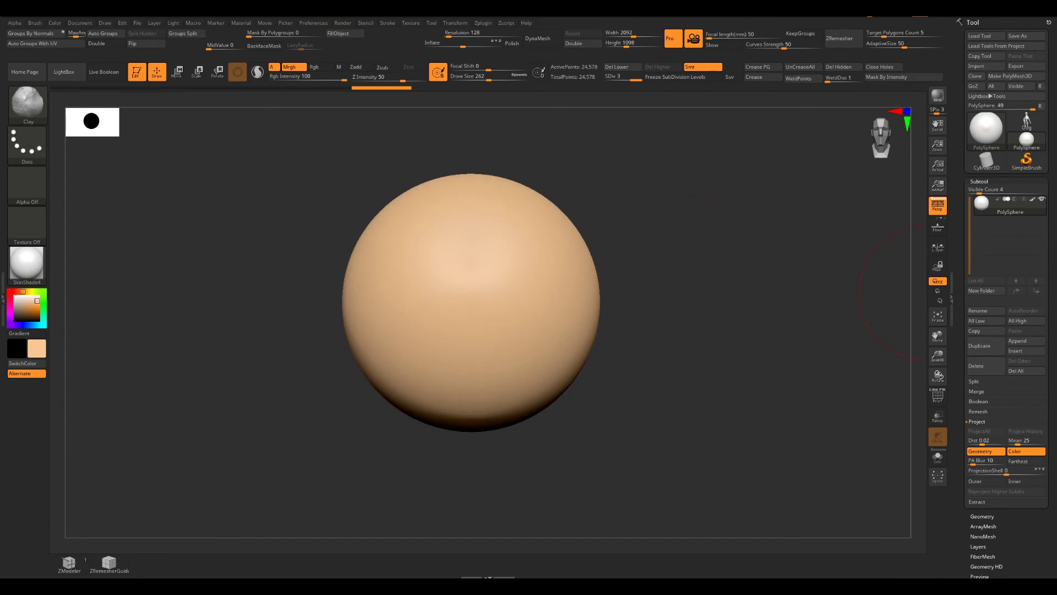
Append a Sphere3D subtool and move the painted PolySphere directly below it
left_click(1026, 341)
left_click(656, 392)
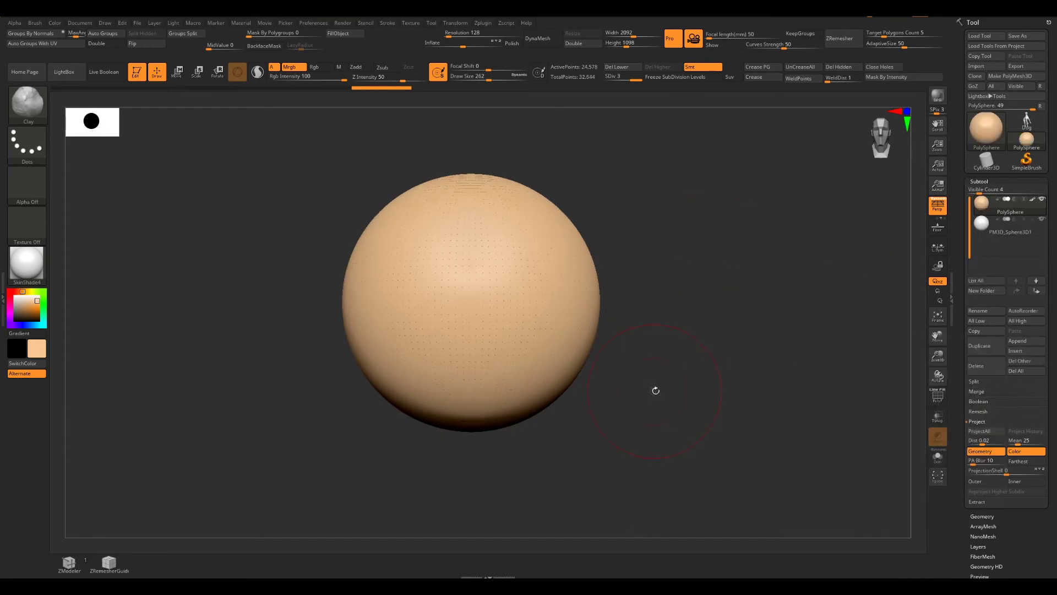
key("w")
left_click_drag(468, 259, 460, 117)
left_click_drag(446, 184, 445, 402)
Select the appended upper sphere, subdivide it twice and return to Draw mode
left_click_drag(553, 404, 597, 410, "alt")
left_click(533, 196, "alt")
key("ctrl+d")
key("ctrl+d")
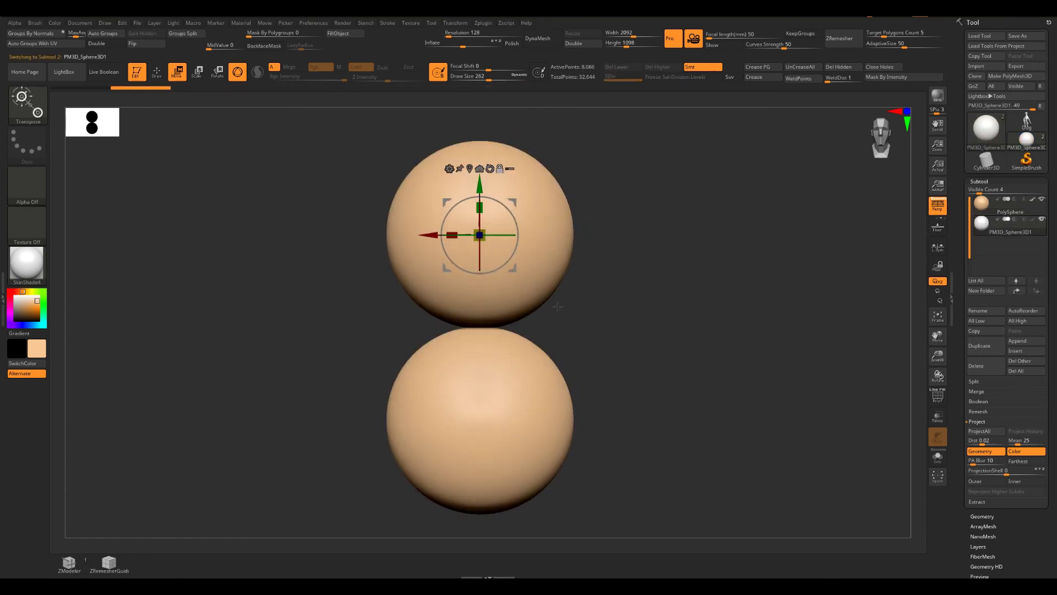
key("q")
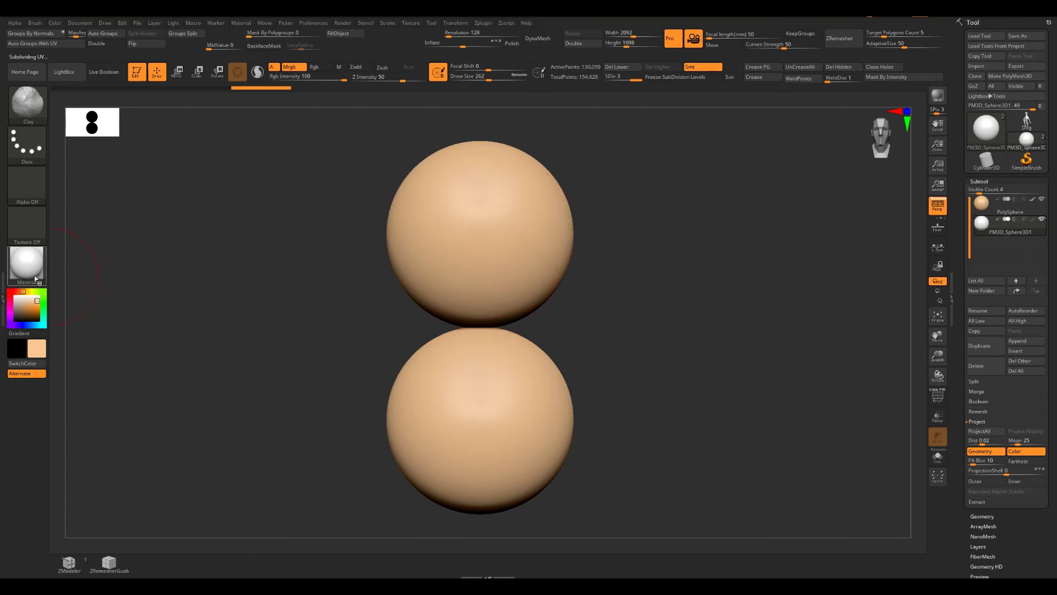
mouse_move(32, 272)
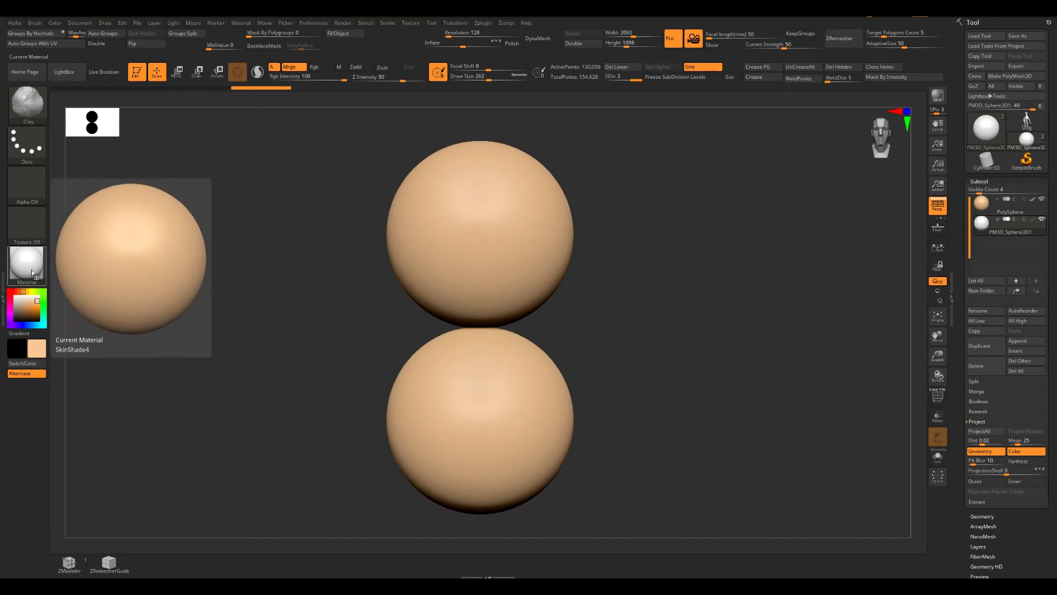
Switch the current material to BasicMaterial and turn on paint display for the upper sphere subtool
left_click(31, 269)
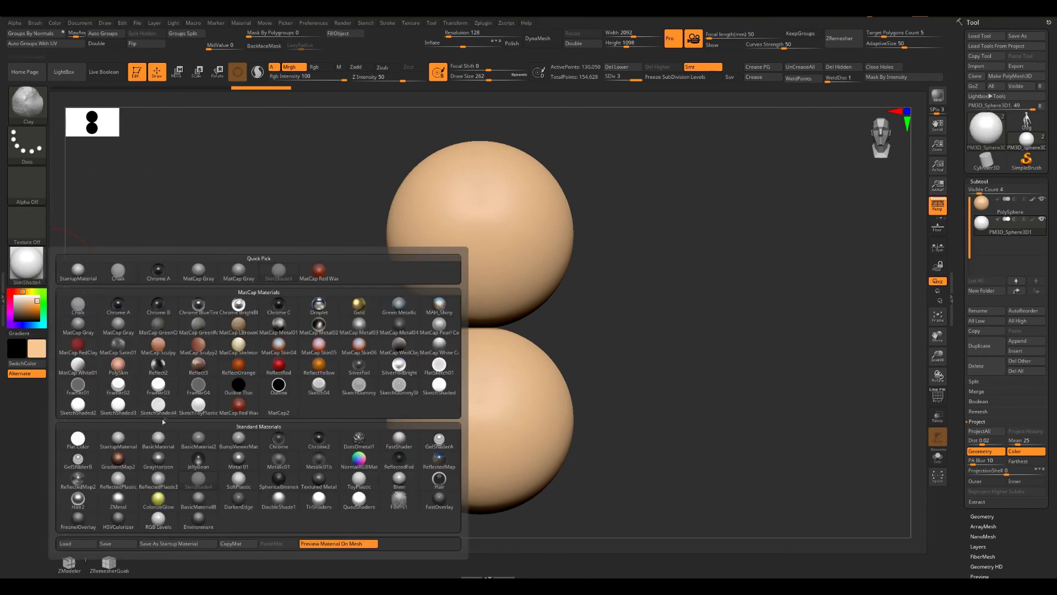
left_click(171, 445)
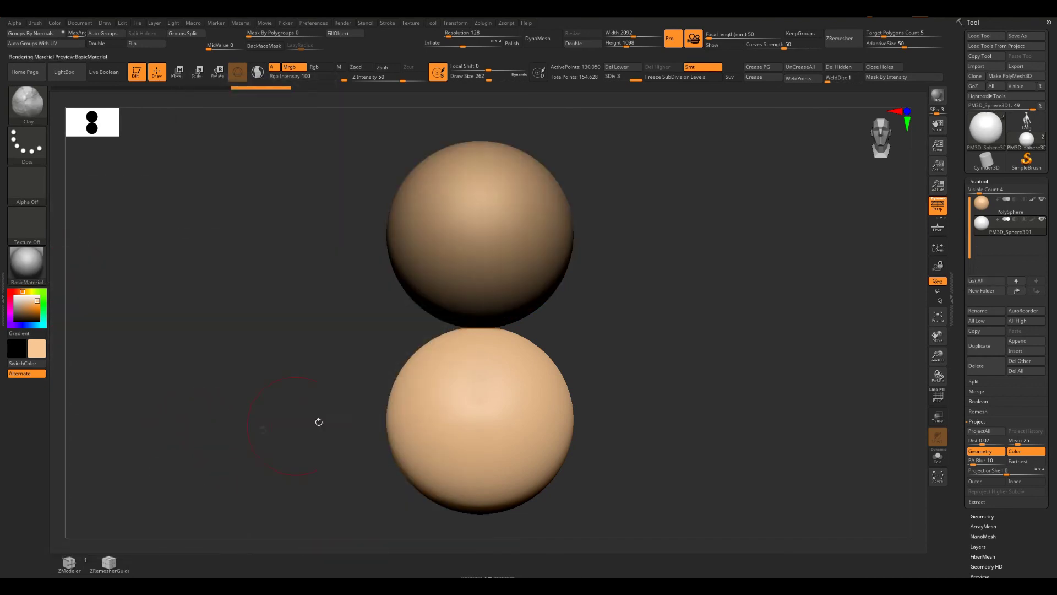
mouse_move(711, 356)
left_mouse_down()
mouse_move(618, 372)
mouse_move(684, 369)
left_mouse_up()
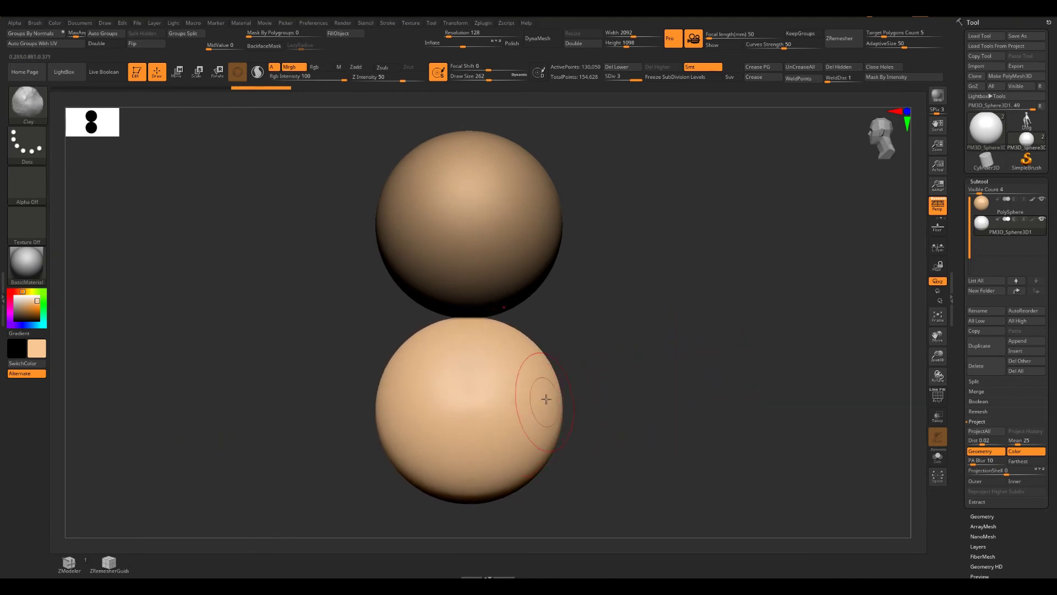
mouse_move(640, 307)
left_mouse_down()
mouse_move(821, 283)
mouse_move(540, 305)
mouse_move(624, 302)
left_mouse_up()
left_click(1035, 223)
left_click_drag(603, 261, 633, 279)
left_click_drag(578, 366, 581, 352, "alt")
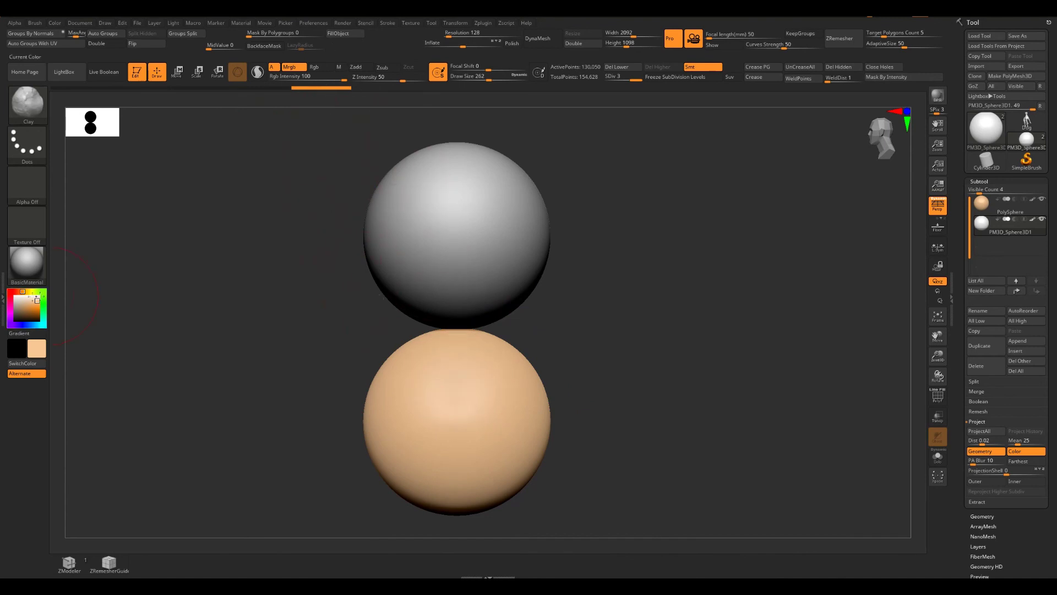
Raise the upper sphere slightly off the lower one and set its material to ToyPlastic
key("w")
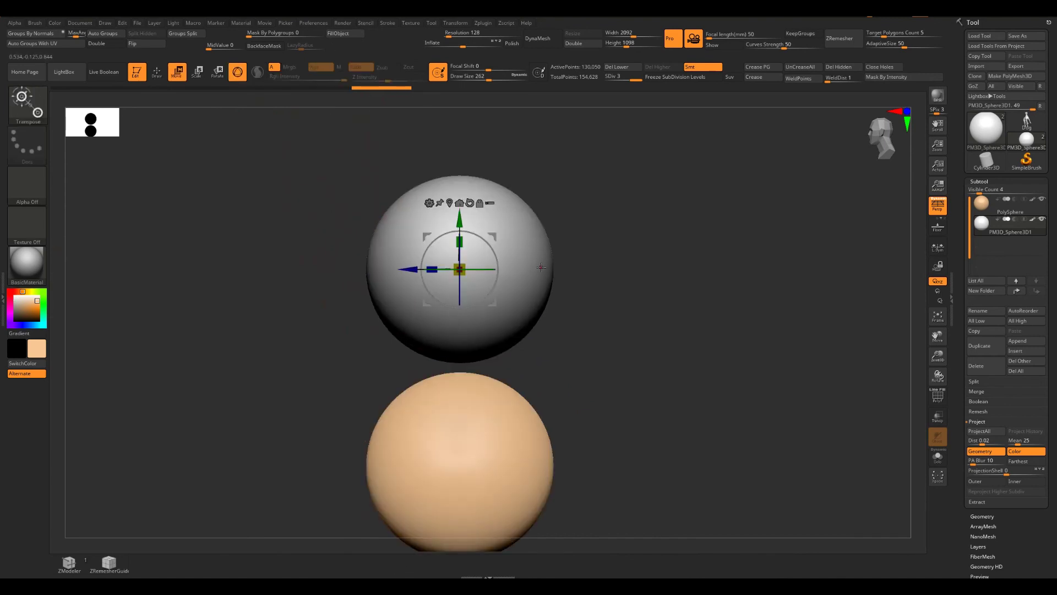
left_click(26, 263)
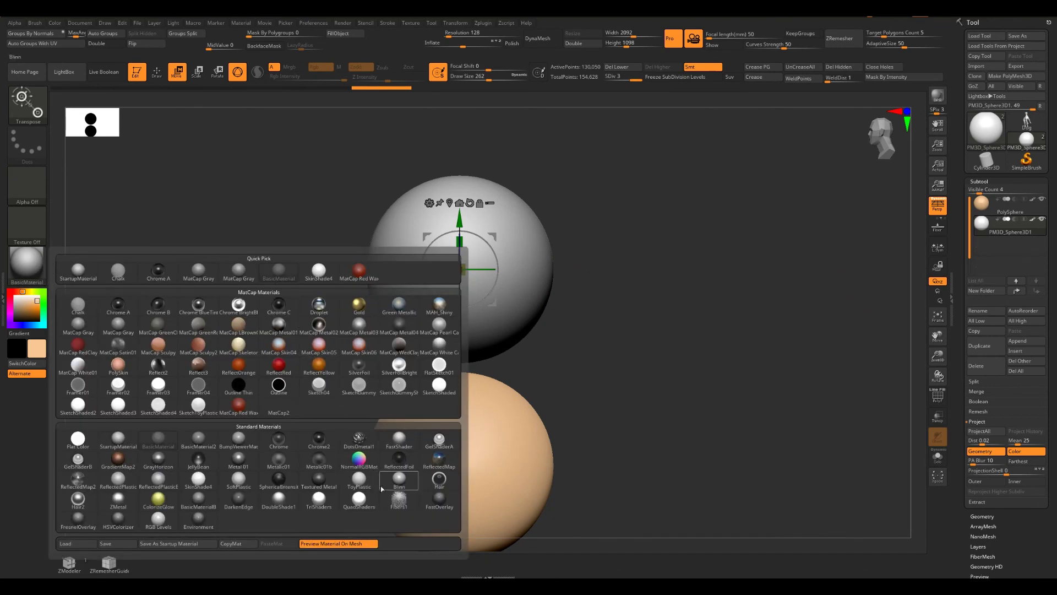
left_click(363, 486)
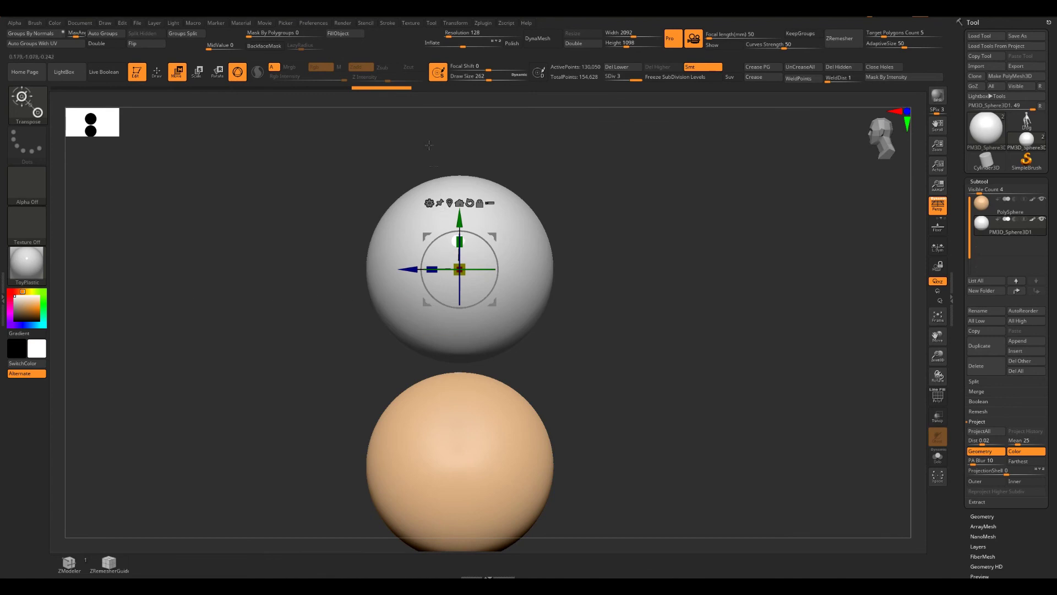
Subdivide the upper sphere once in Draw mode and set the brush to black with the DragRect stroke
left_click(16, 297)
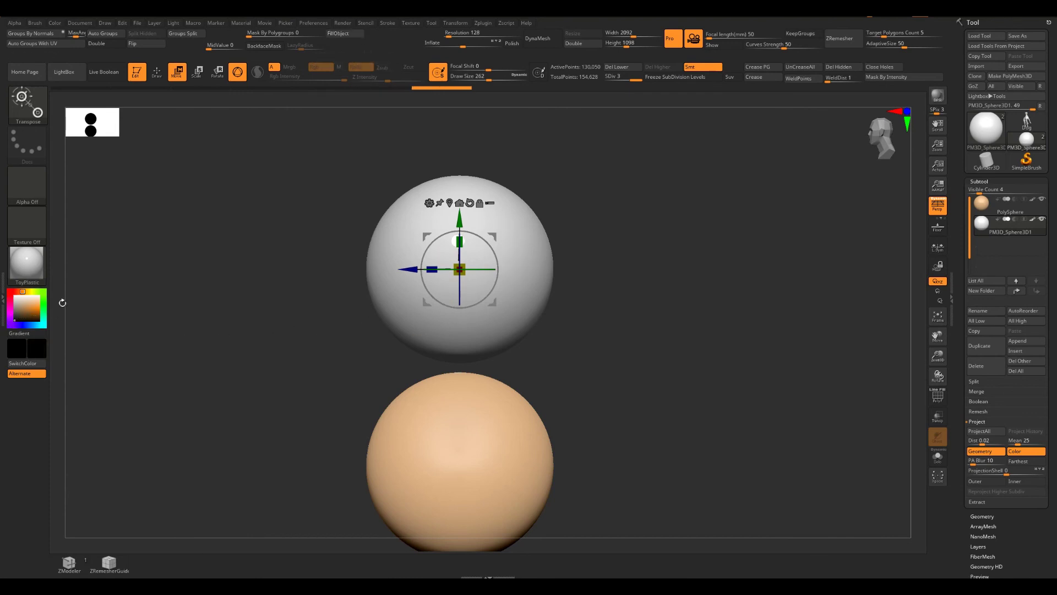
key("q")
key("ctrl+d")
left_click(27, 144)
left_click(116, 151)
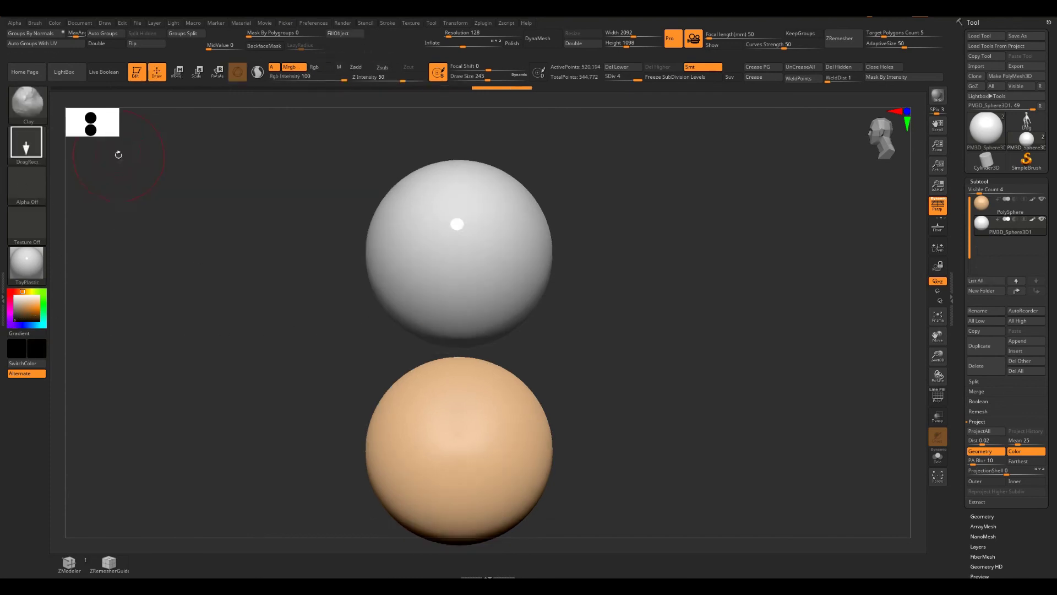
Try stamping a black spot on the upper sphere's front with Alpha 48
left_click(29, 187)
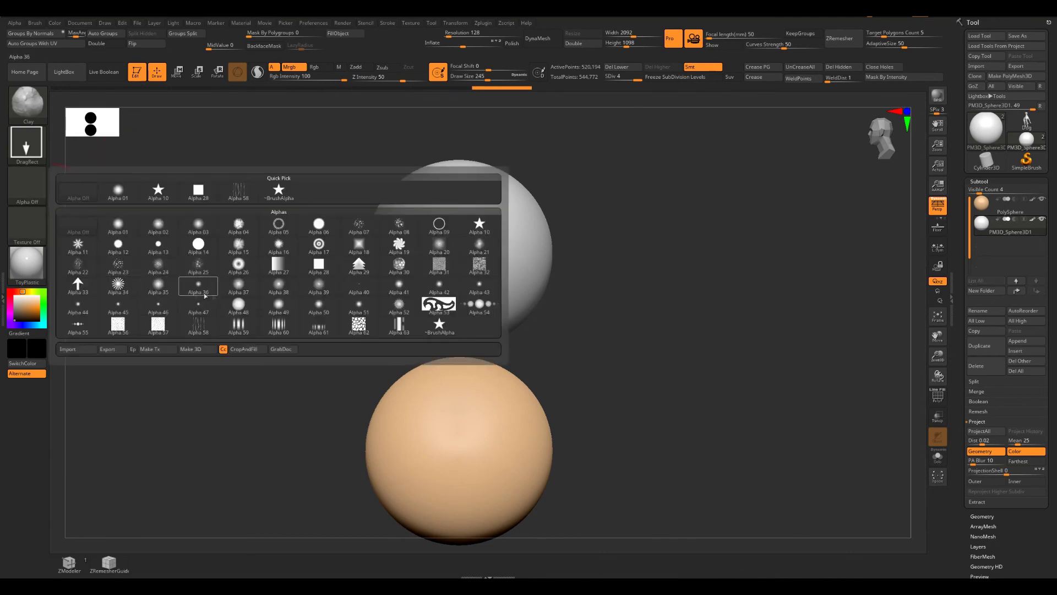
left_click(238, 305)
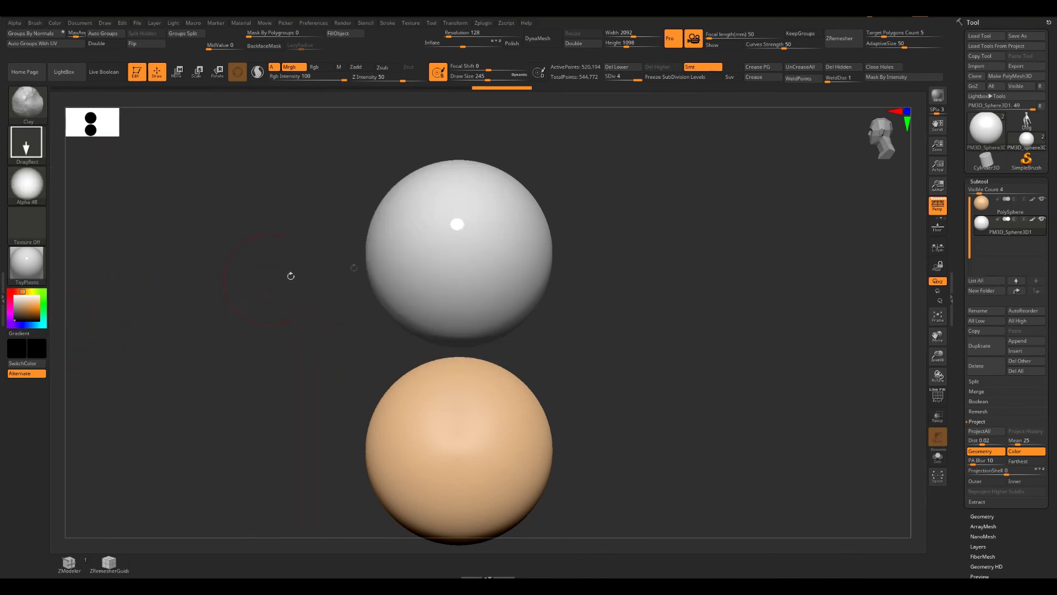
mouse_move(458, 245)
left_mouse_down()
mouse_move(461, 298)
mouse_move(457, 246)
left_mouse_up()
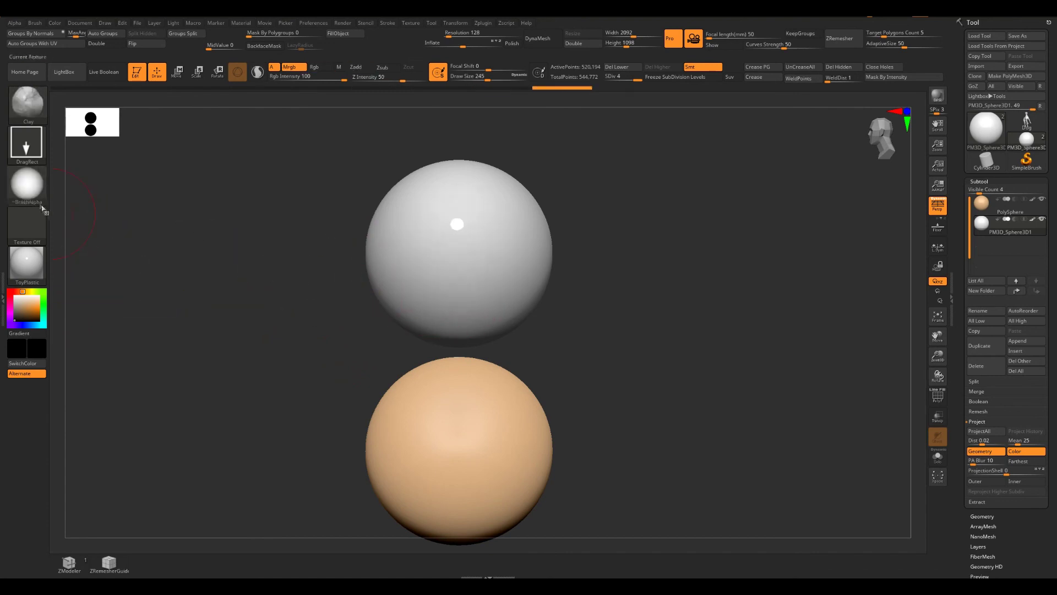
Stamp a large black circle on the upper sphere's front using Alpha 14
left_click(46, 212)
left_click(208, 253)
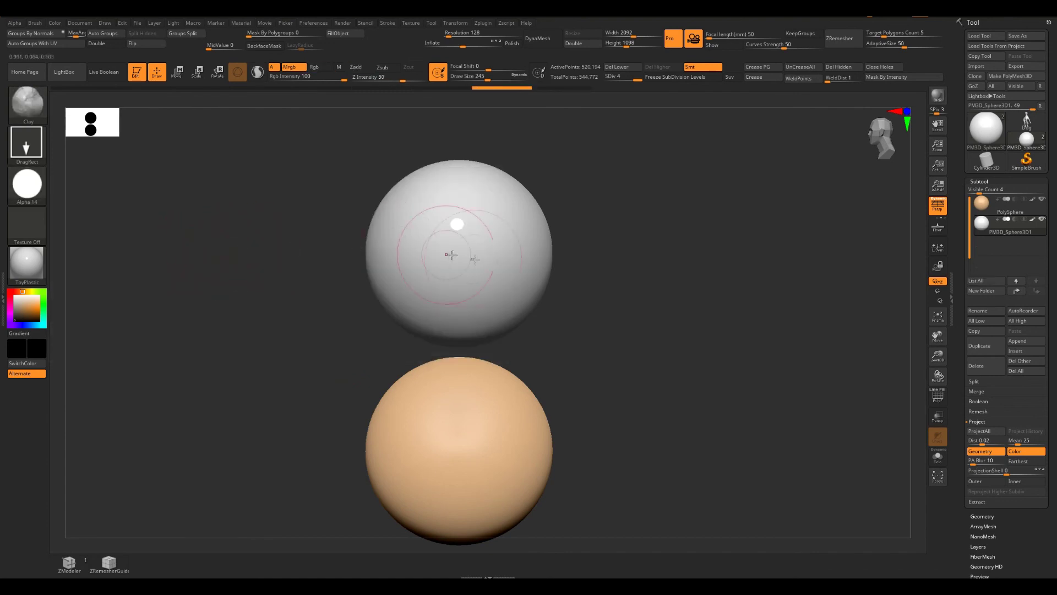
left_click_drag(457, 238, 457, 307)
Stamp a dark red iris inside the black circle using Alpha 48
left_click(32, 191)
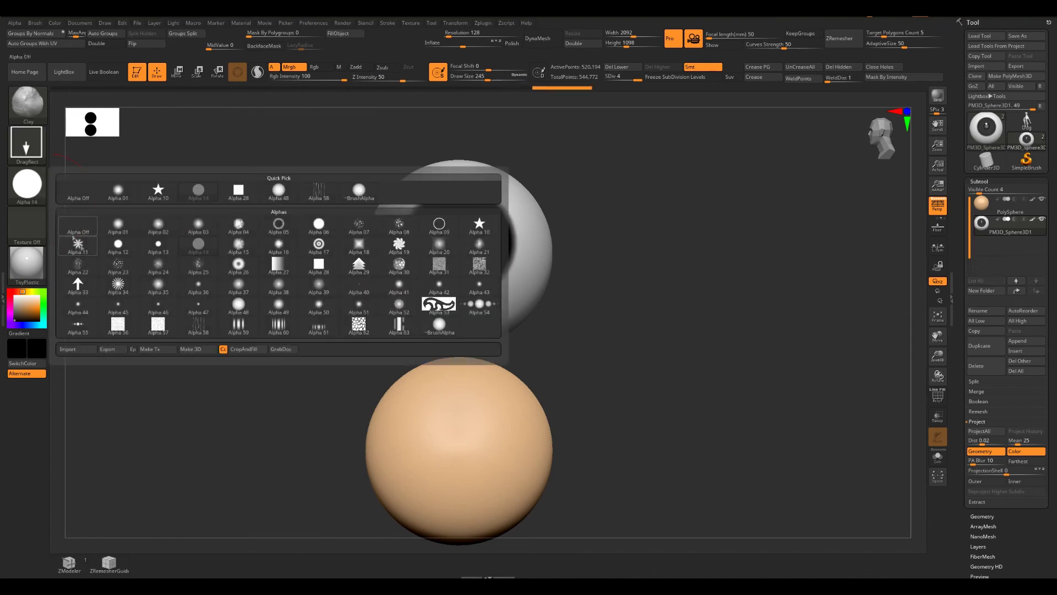
left_click(29, 190)
left_click(236, 306)
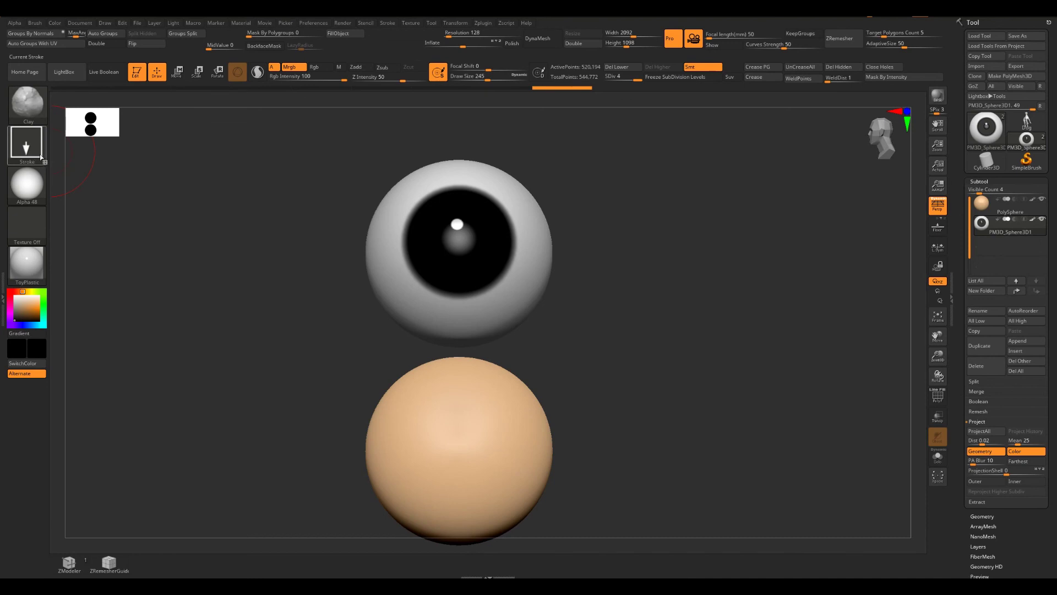
left_click(18, 294)
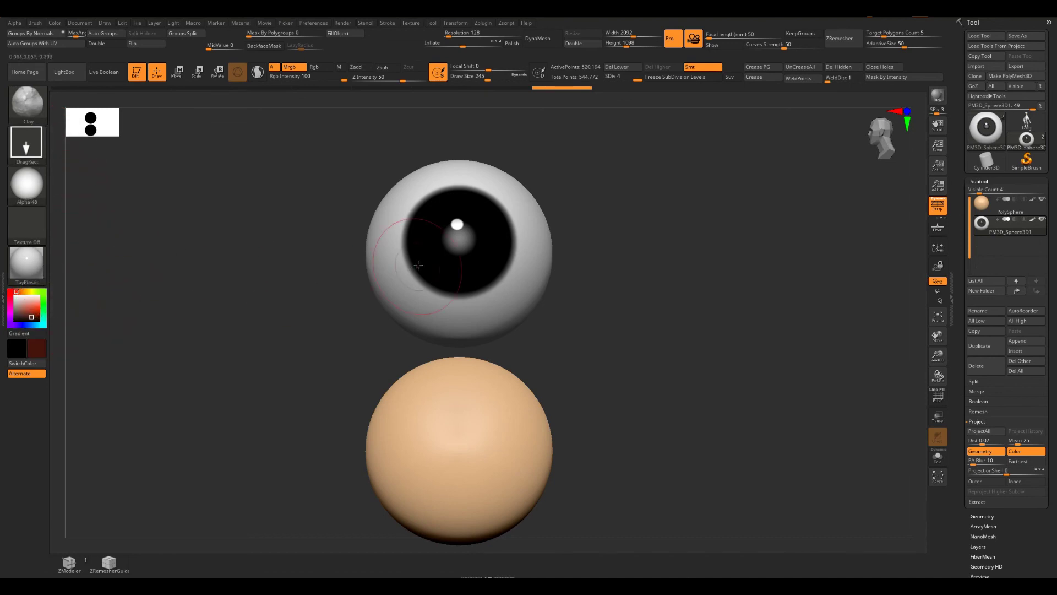
left_click_drag(460, 238, 460, 242)
Stamp a small black pupil at the centre of the dark red iris using Alpha 12
left_click(27, 184)
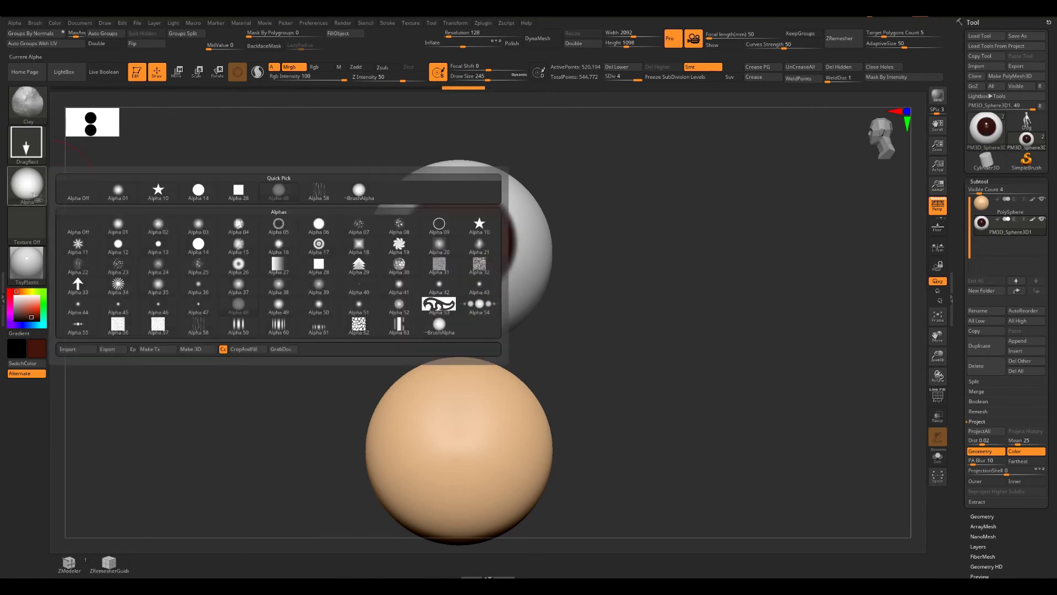
left_click(399, 304)
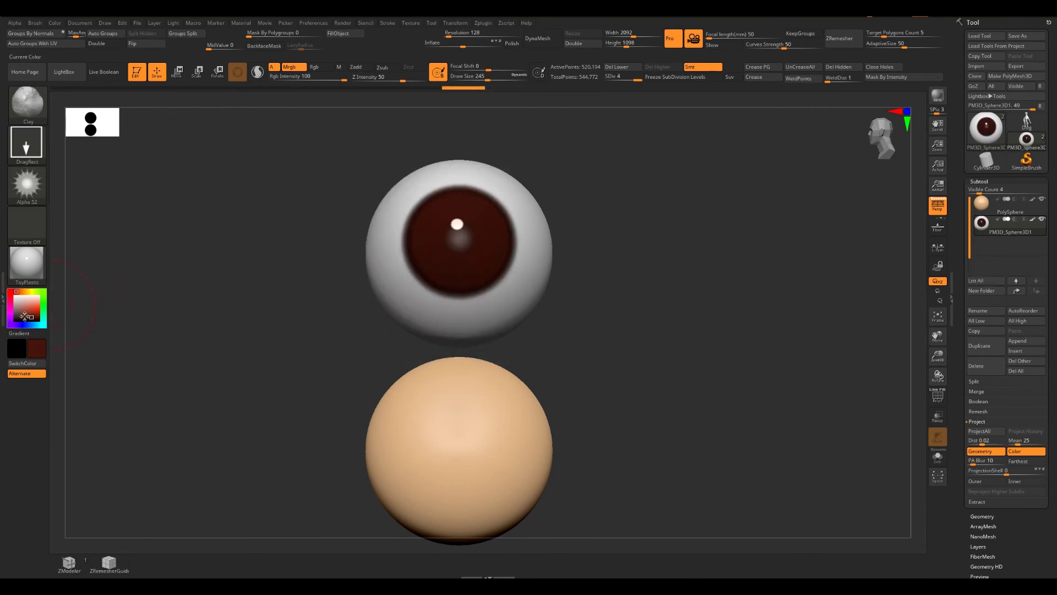
left_click_drag(495, 253, 520, 264)
mouse_move(619, 278)
left_mouse_down()
mouse_move(647, 283)
mouse_move(622, 284)
left_mouse_up()
left_click(15, 320)
left_click(26, 184)
left_click(117, 244)
left_click_drag(458, 238, 481, 244)
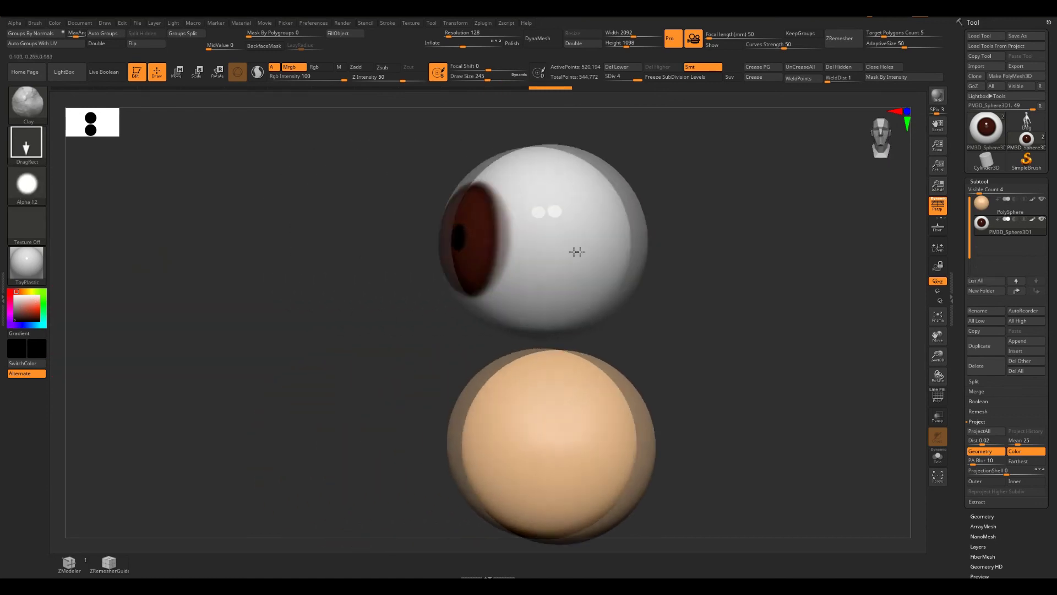